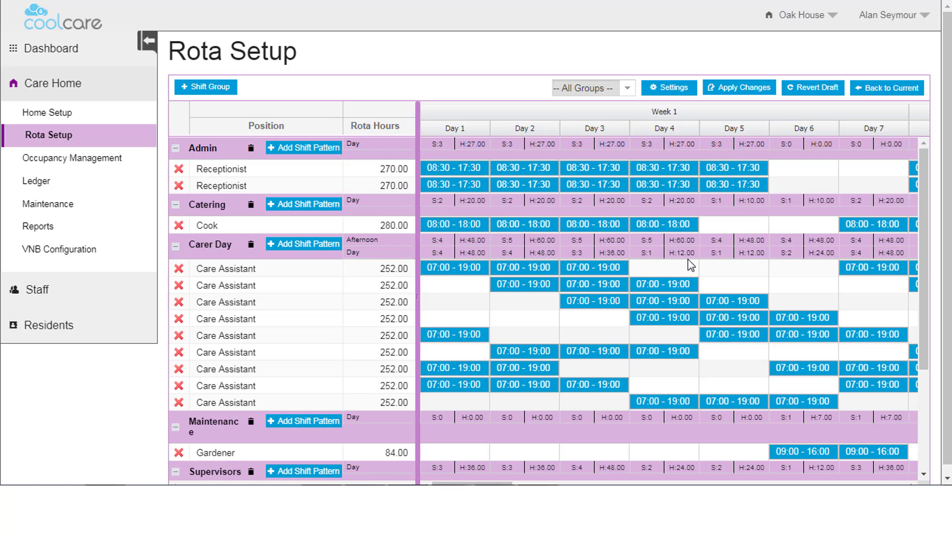
Review the existing rota's length and start date in the Oak House rota settings, leaving them as they are.
click(673, 93)
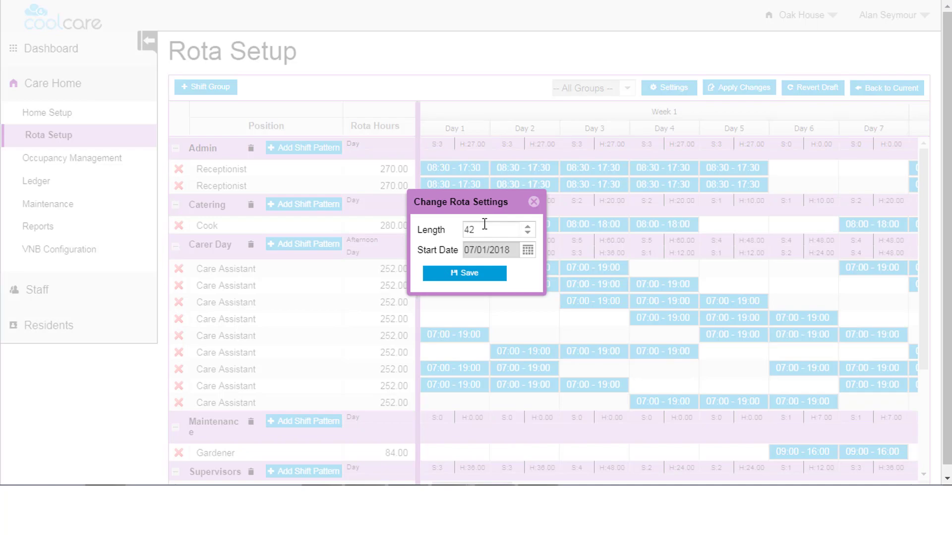
click(533, 202)
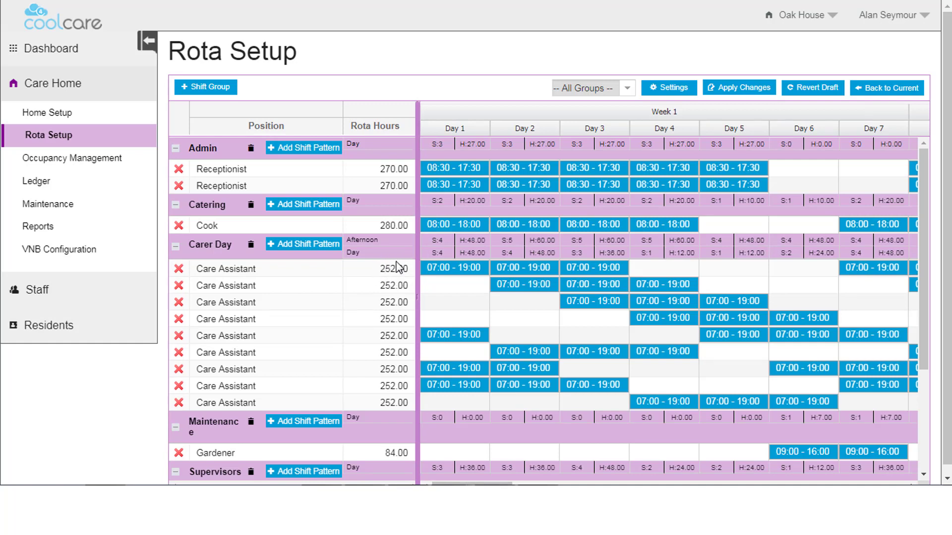
click(669, 87)
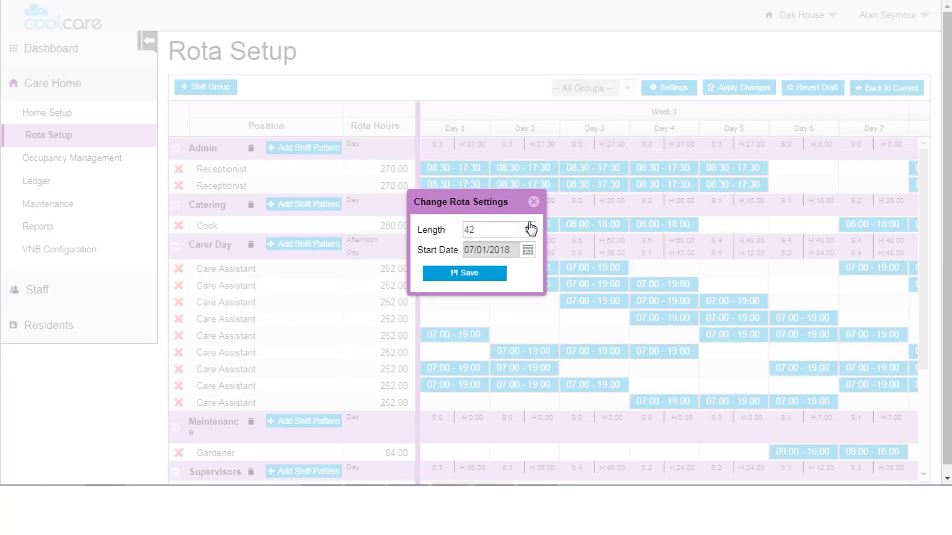
click(533, 202)
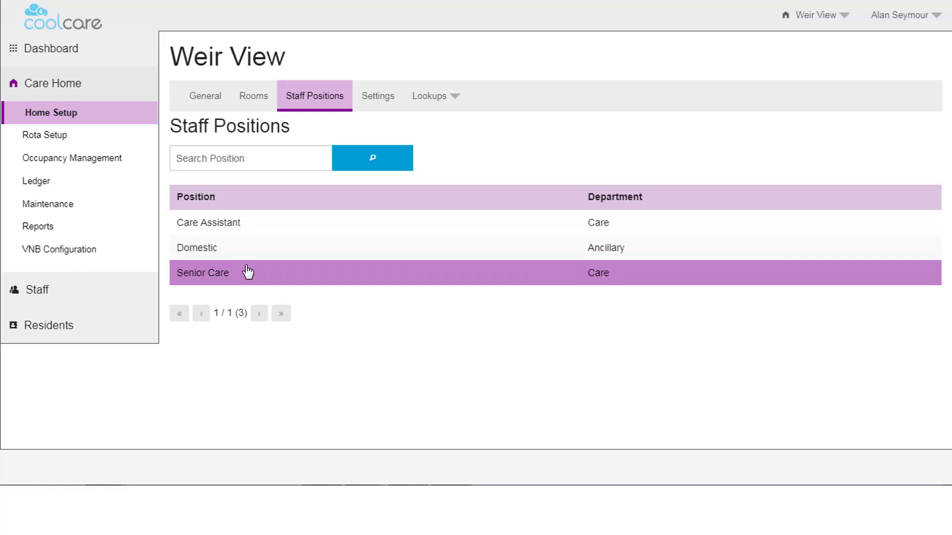
Review the shift definitions of the Care Assistant position at Weir View.
click(226, 229)
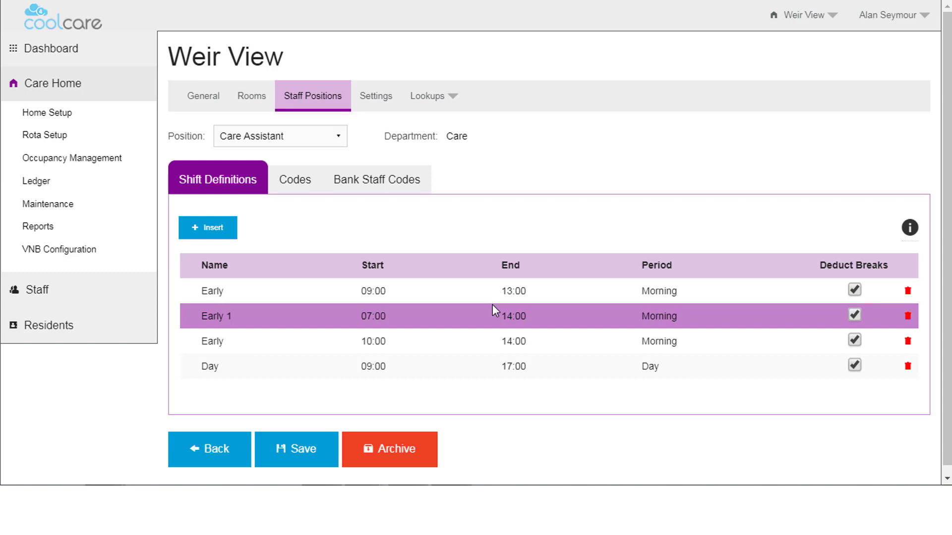
Save Weir View's initial rota configuration with shift pattern start date 26/11/2018 and rota length 14 days, and check the resulting rota settings.
click(47, 137)
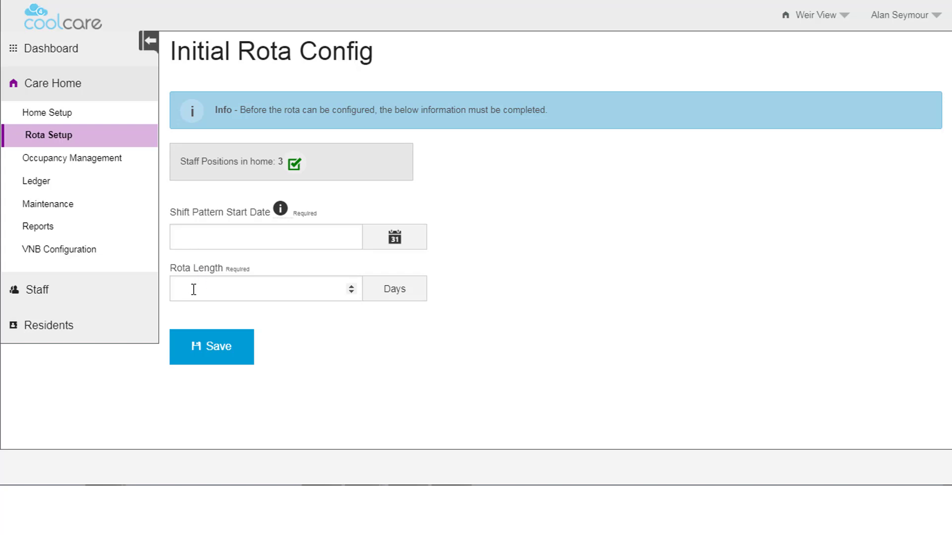
click(198, 236)
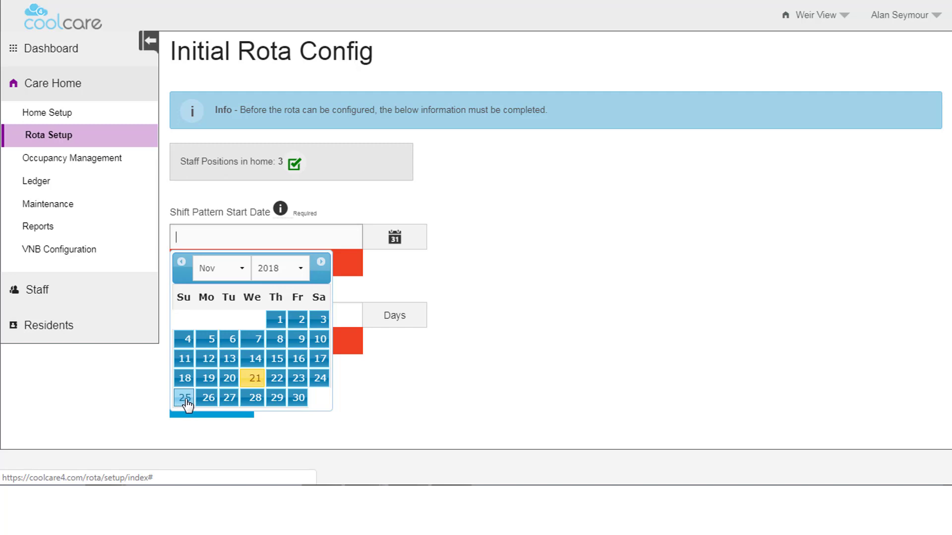
click(206, 400)
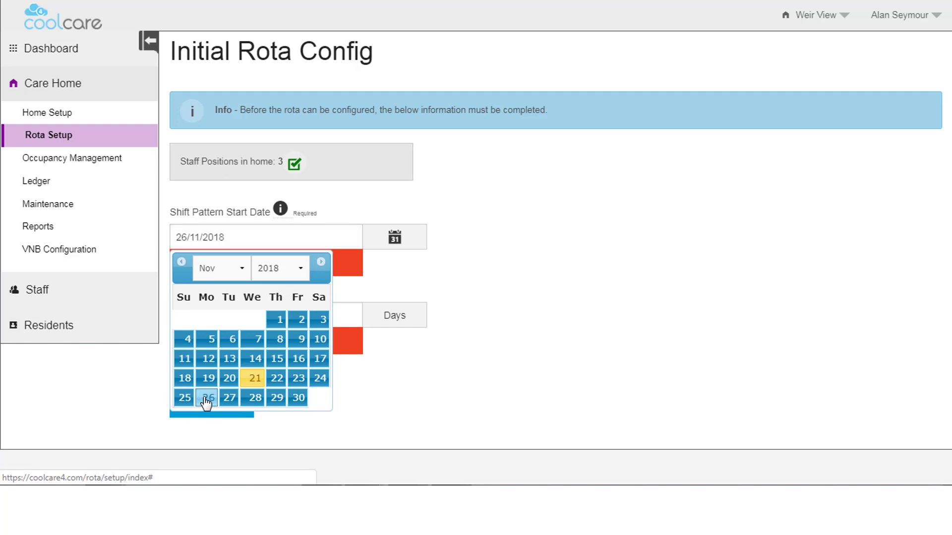
click(179, 290)
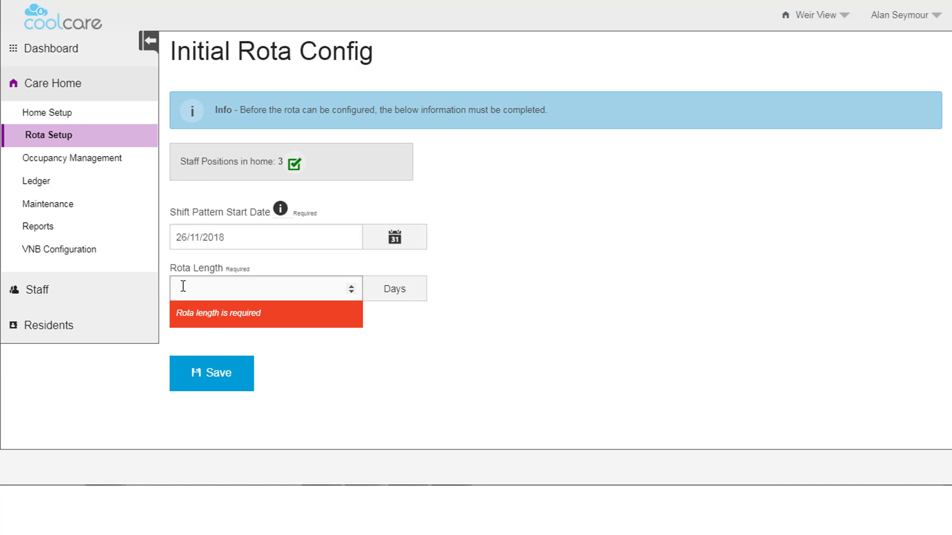
text(1)
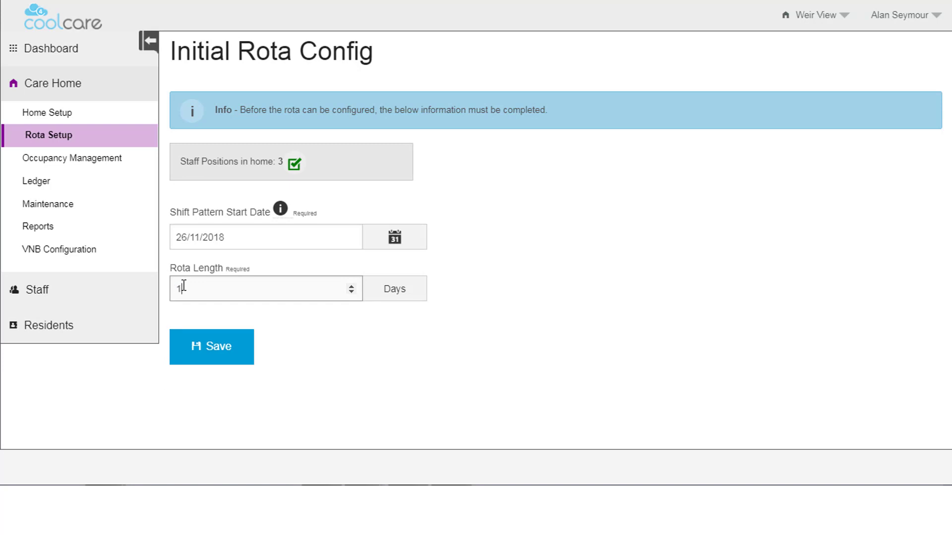
text(4)
click(227, 363)
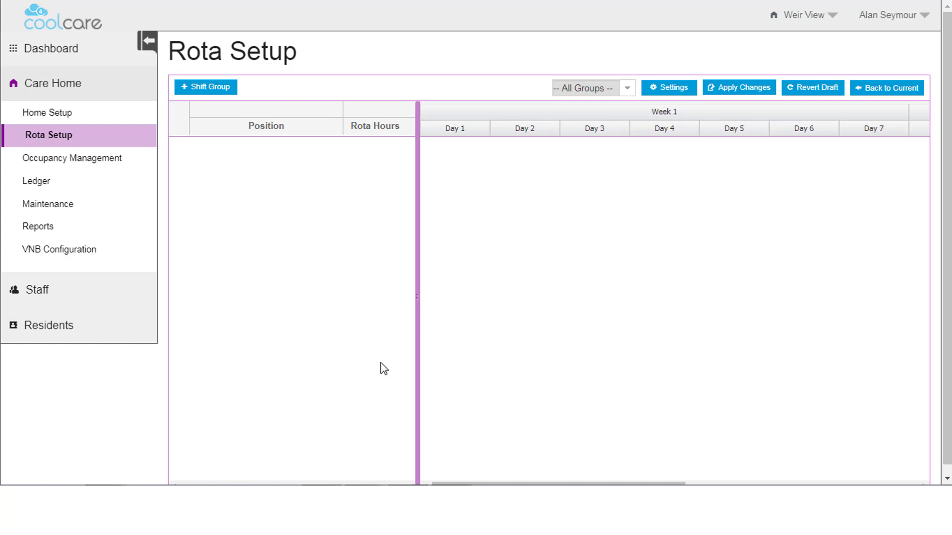
click(669, 89)
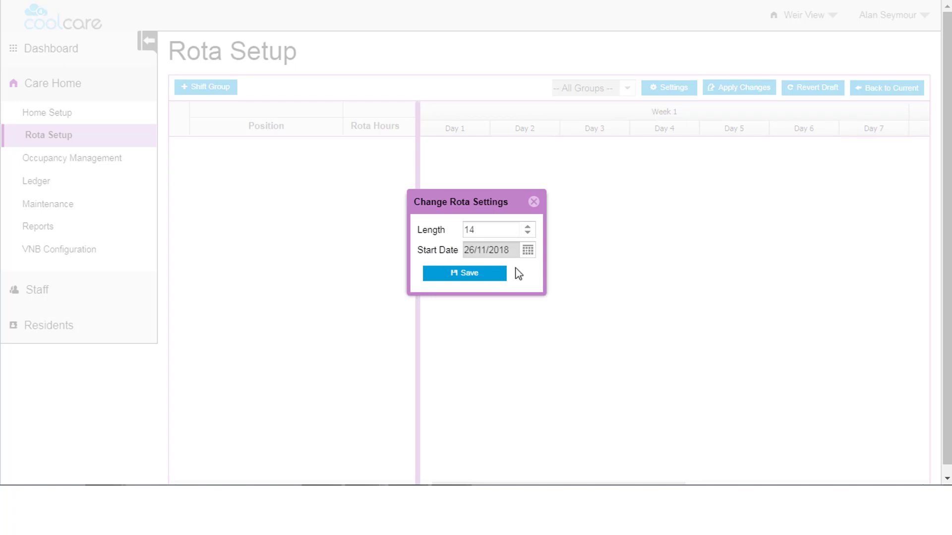
click(534, 203)
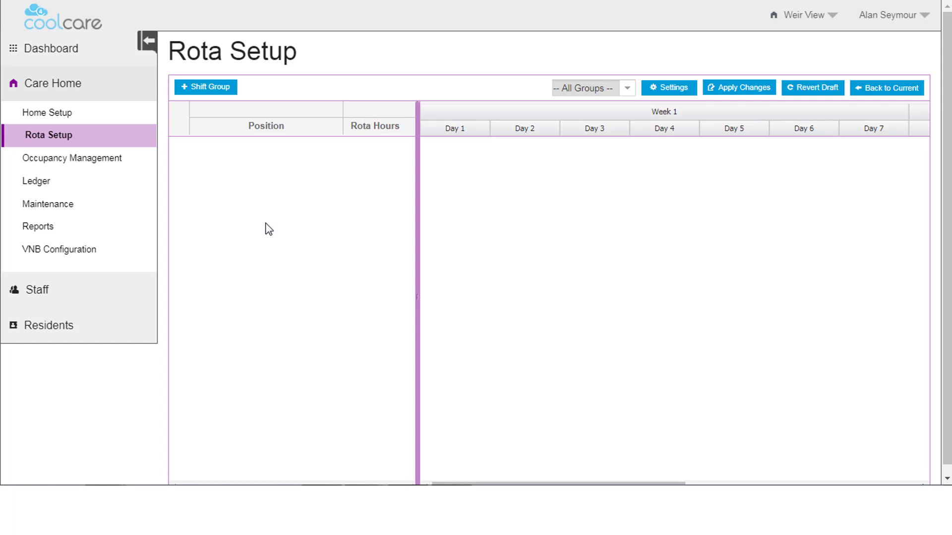
Create two shift groups in the rota named Care and Ancillary.
click(211, 93)
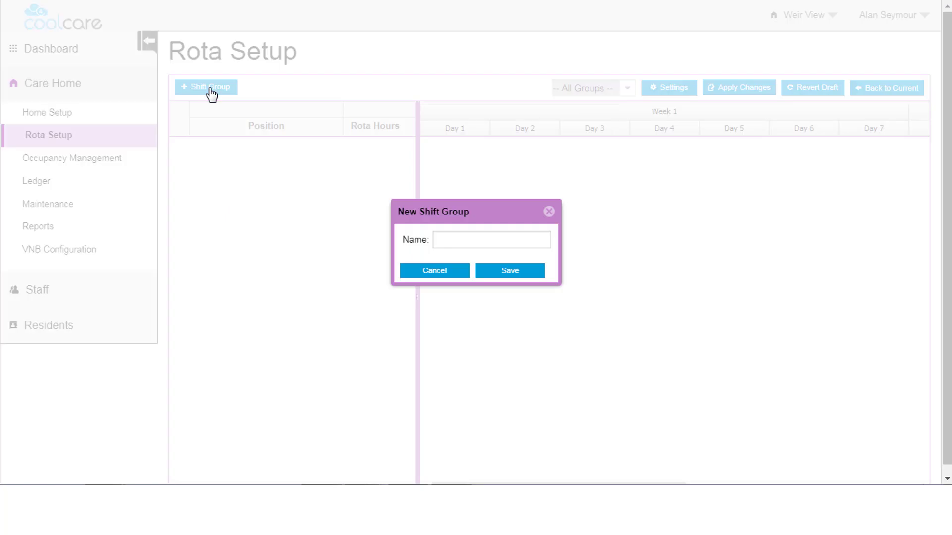
click(466, 242)
text(Care)
click(492, 275)
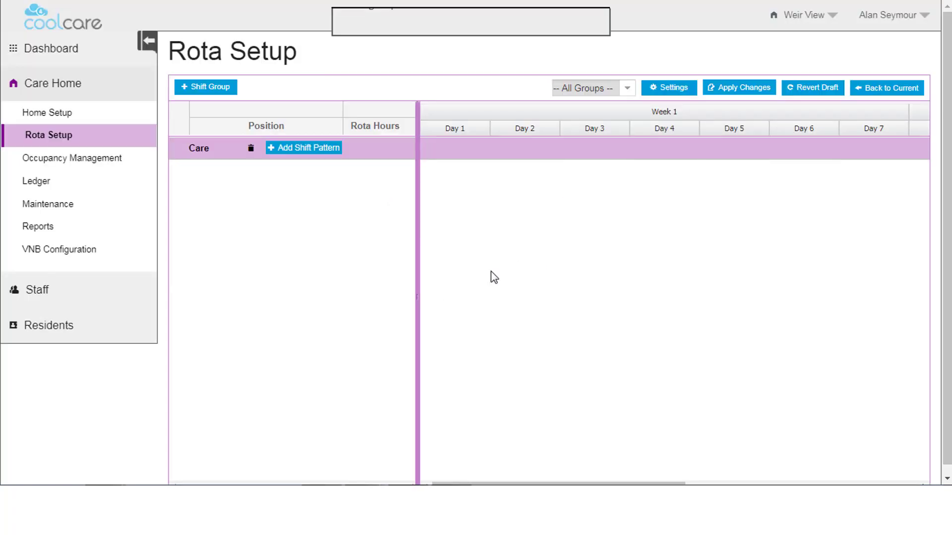
click(206, 88)
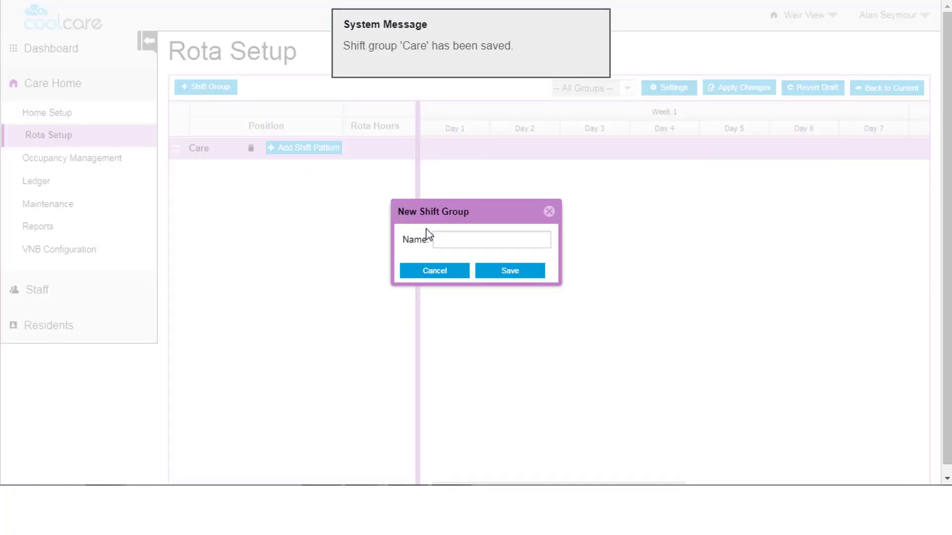
click(454, 240)
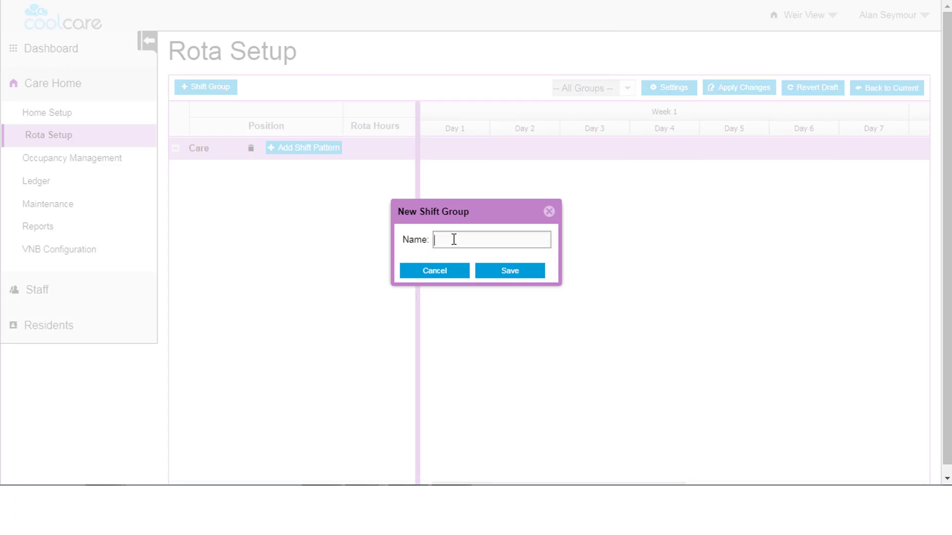
text(Ancillary)
click(497, 278)
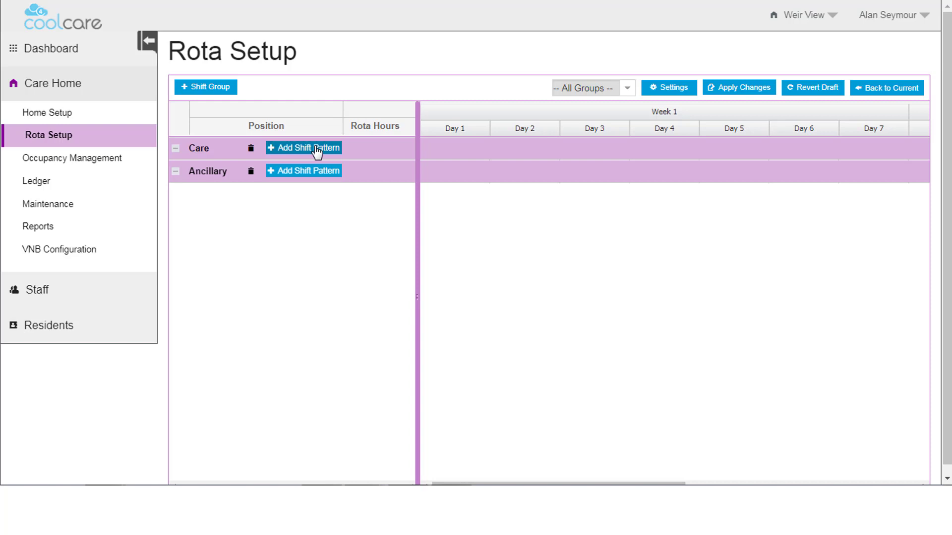
Add two shift patterns for the Senior Care position to the Care shift group.
click(317, 148)
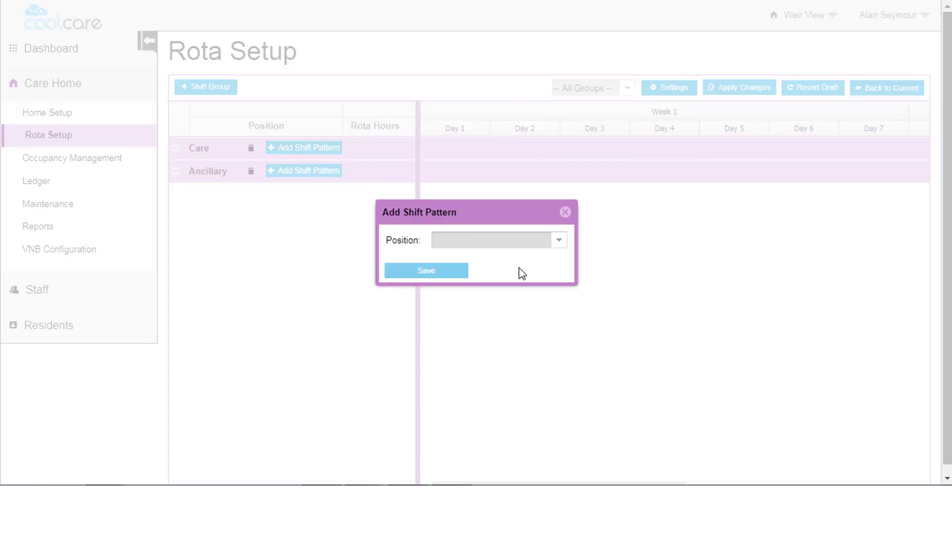
click(556, 243)
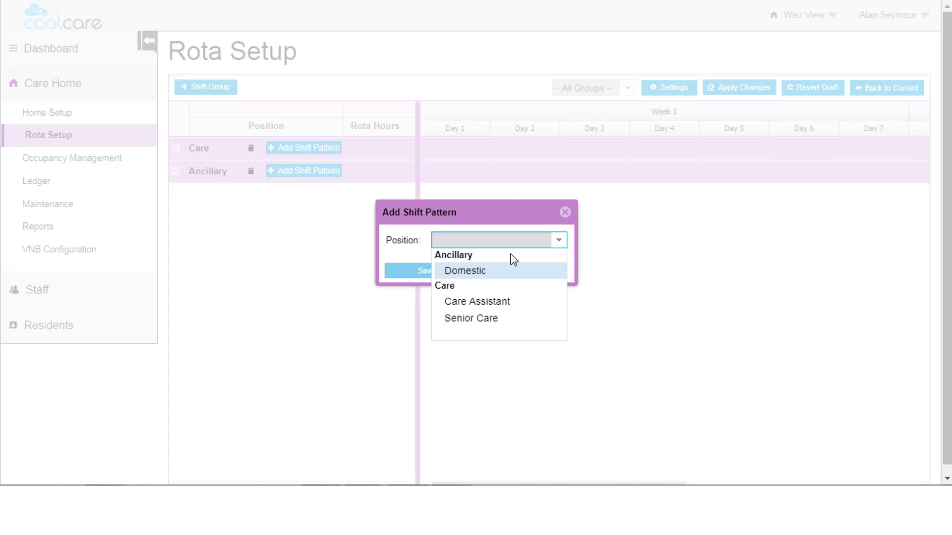
click(468, 322)
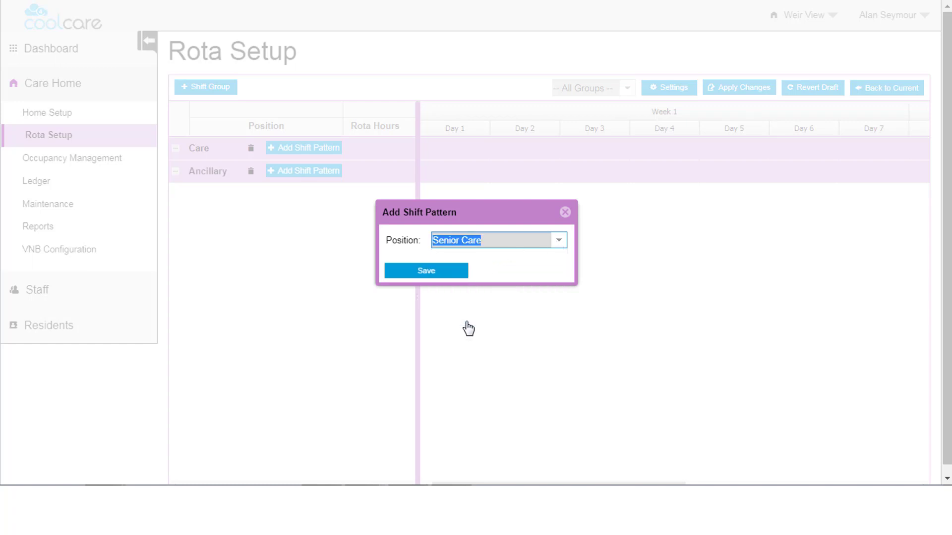
click(438, 276)
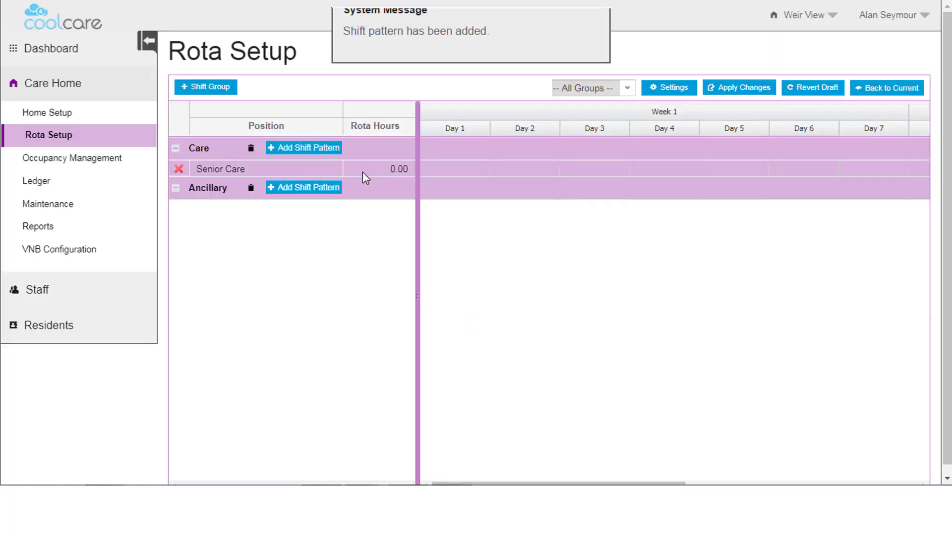
click(313, 148)
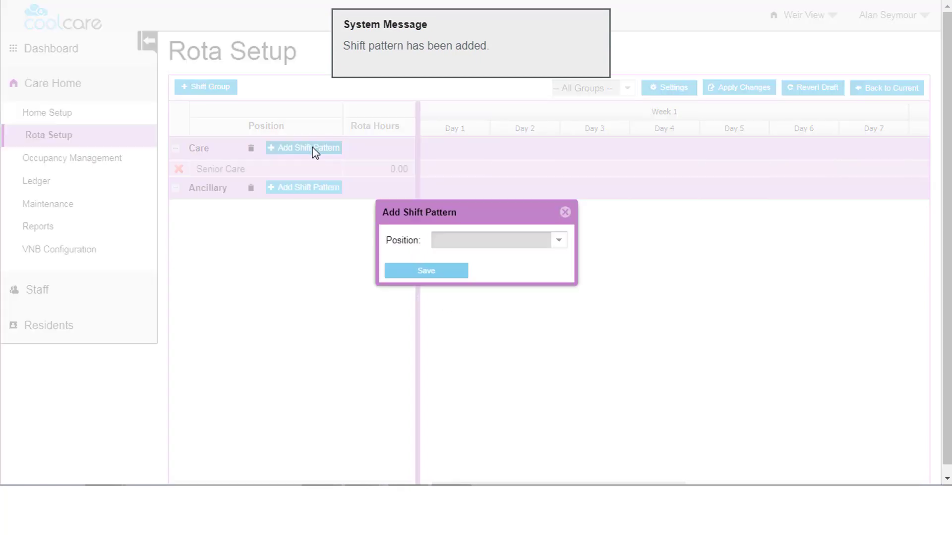
click(557, 241)
click(467, 320)
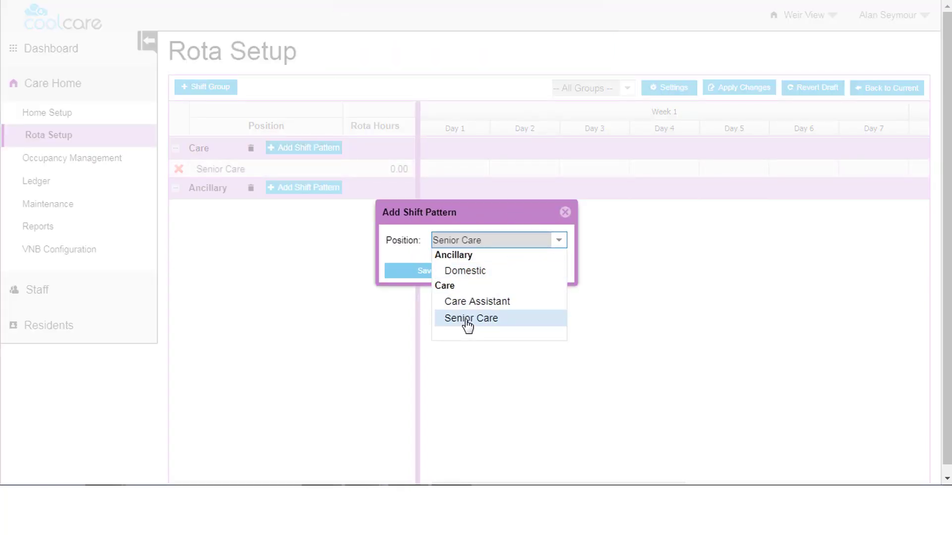
click(403, 277)
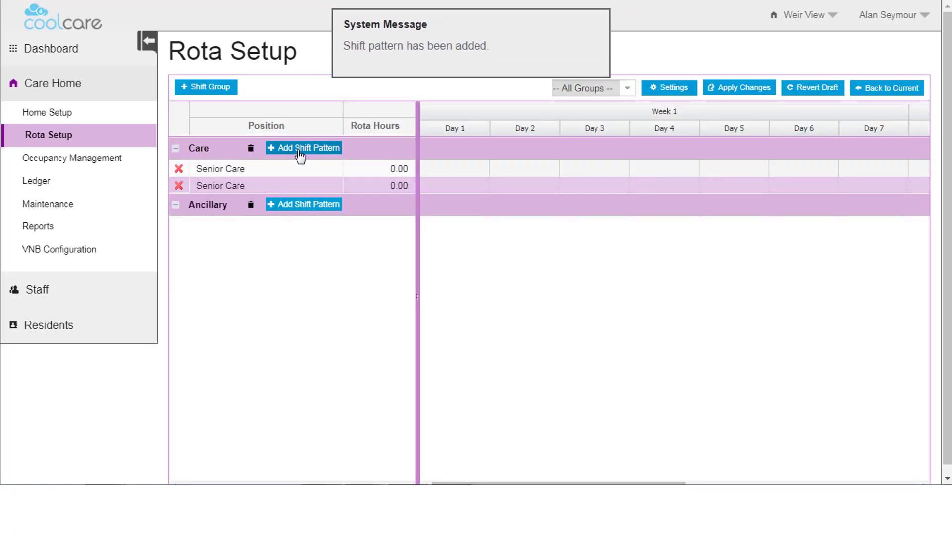
Add two shift patterns for the Care Assistant position to the Care shift group.
click(300, 147)
click(559, 243)
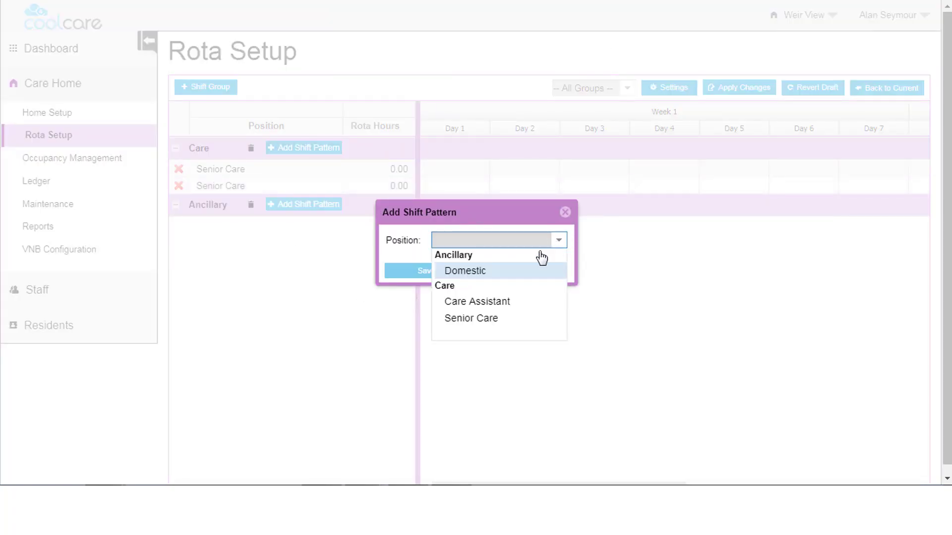
click(473, 299)
click(431, 274)
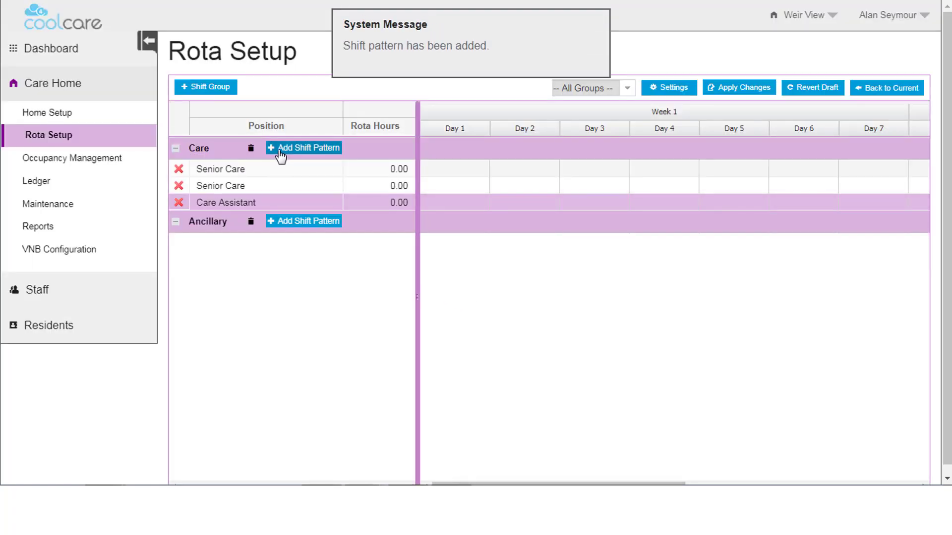
click(277, 150)
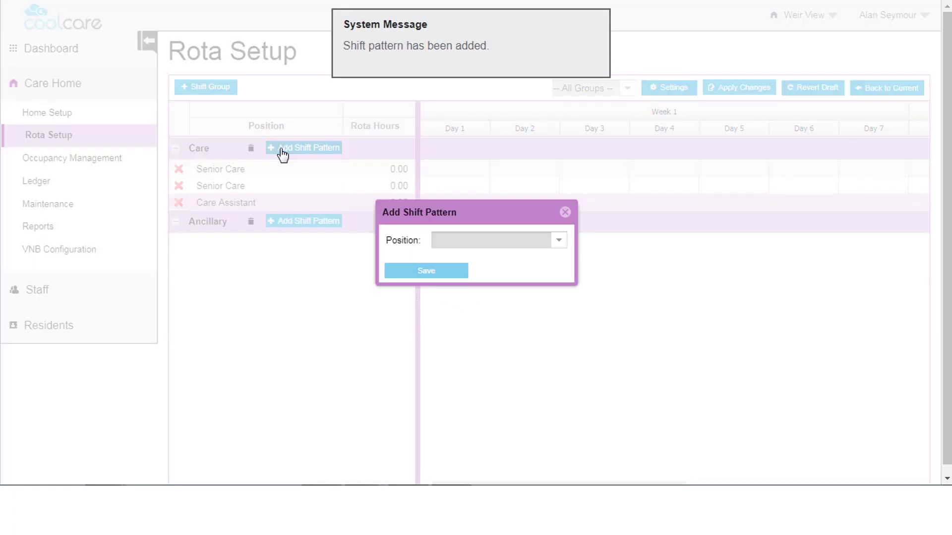
click(559, 241)
click(491, 305)
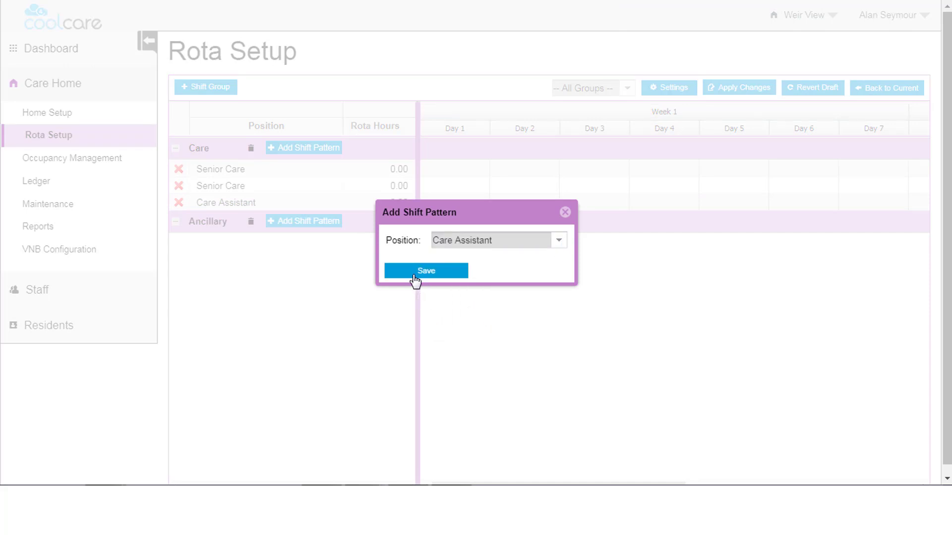
click(415, 278)
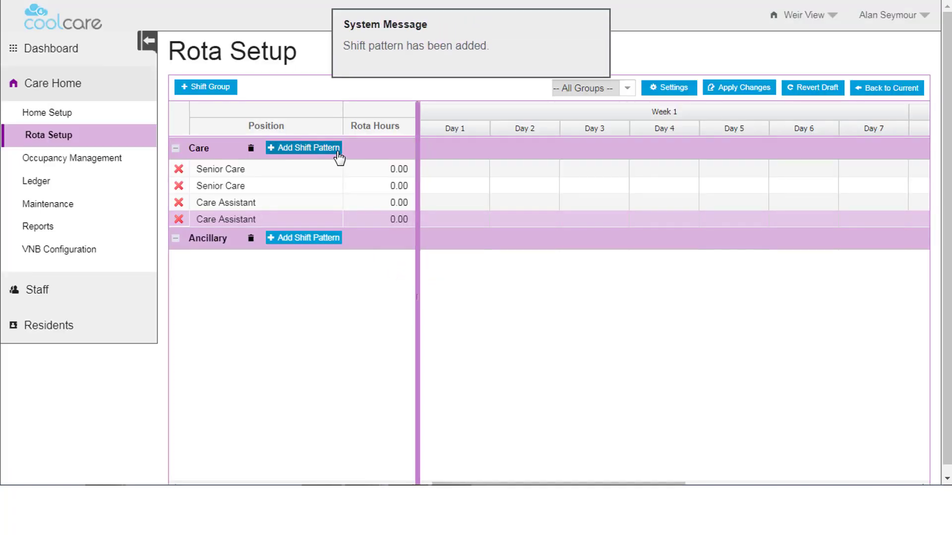
Add another two Care Assistant shift patterns to the Care group, below the existing ones.
click(333, 153)
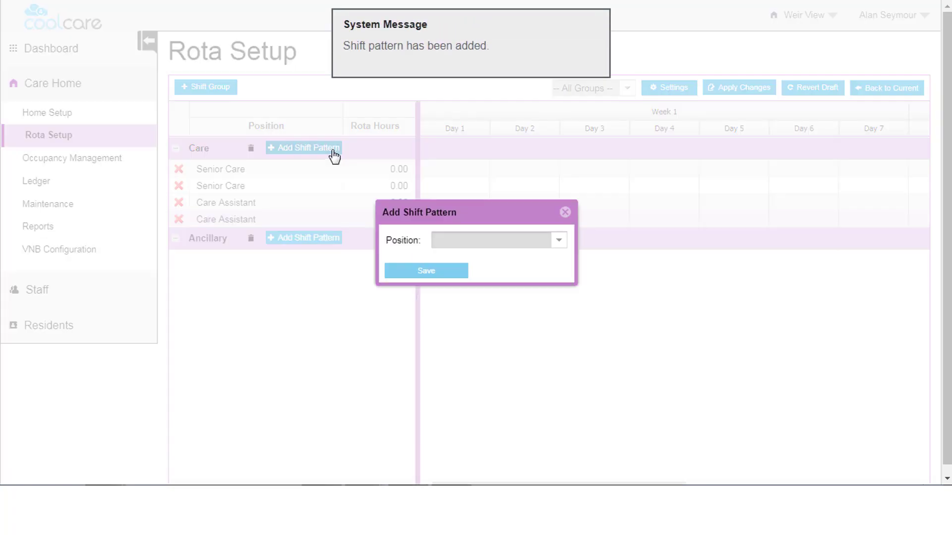
click(559, 243)
click(476, 303)
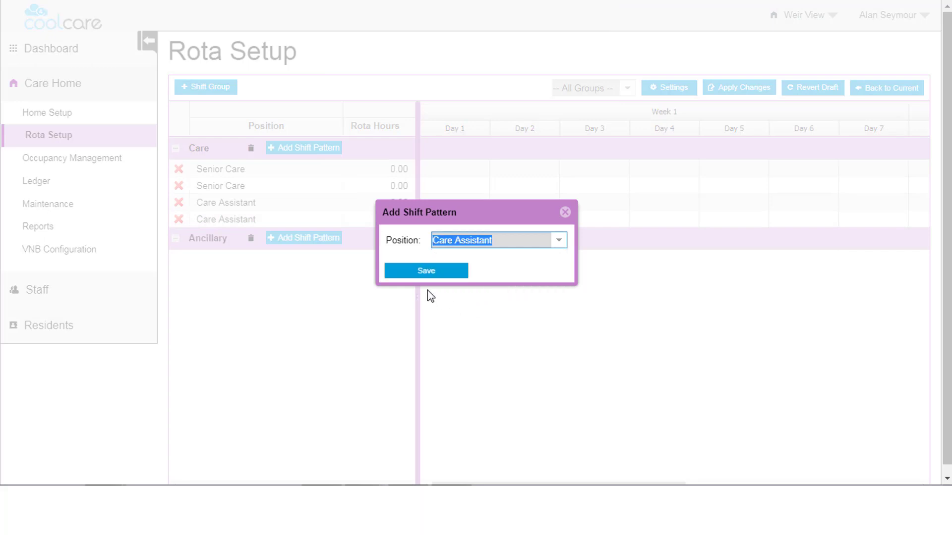
click(426, 272)
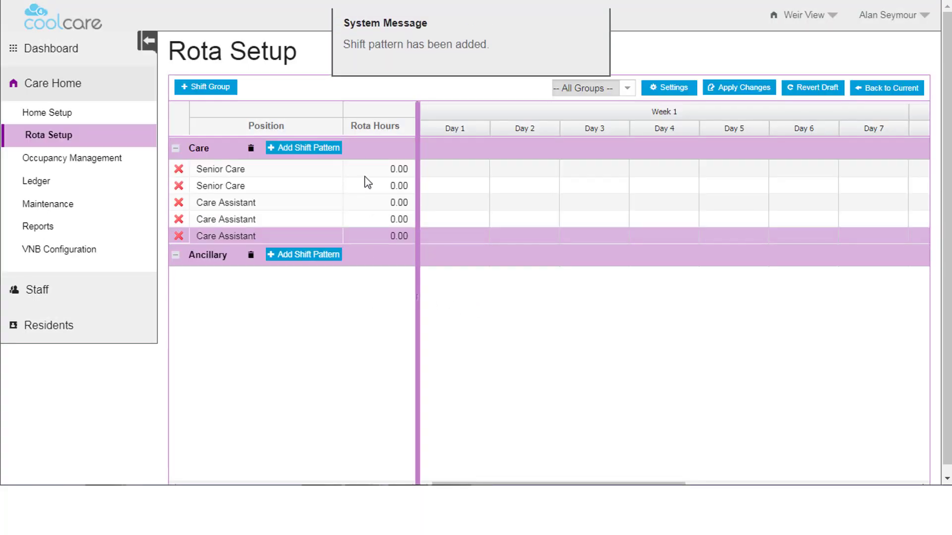
click(328, 151)
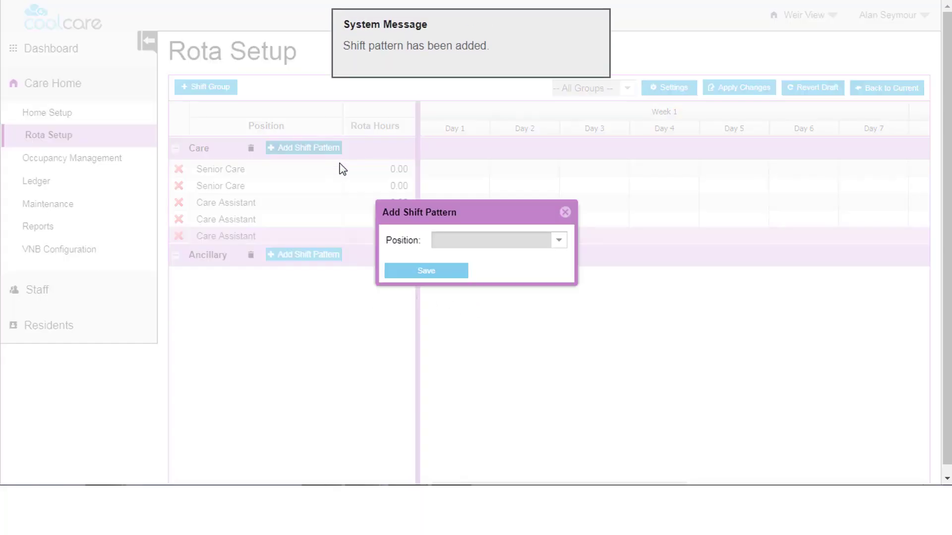
click(559, 241)
click(495, 303)
click(416, 272)
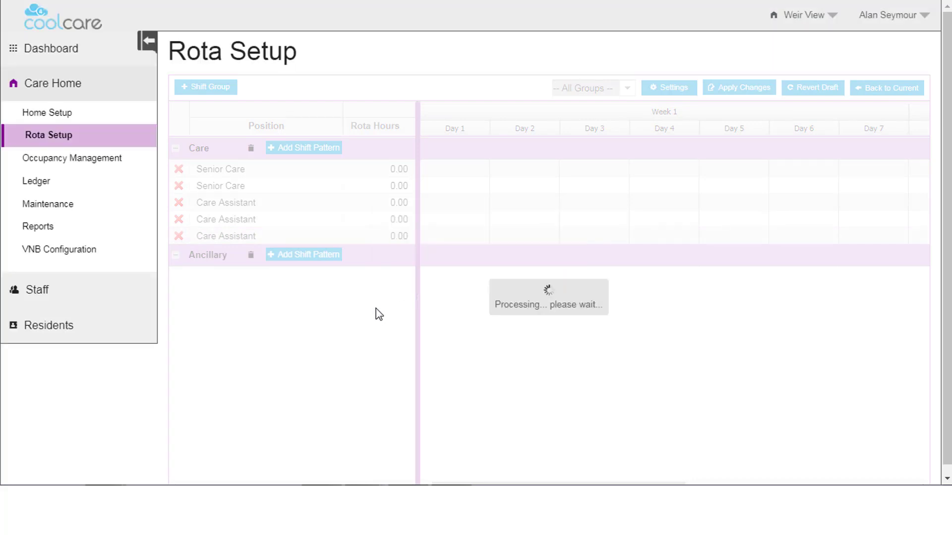
Add a fifth and a sixth Care Assistant shift pattern to the Care shift group.
click(325, 149)
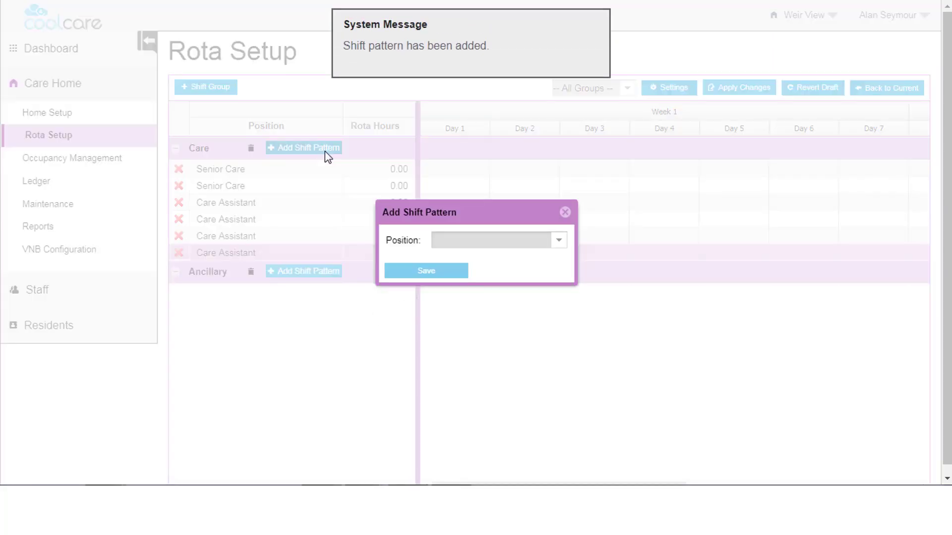
click(558, 241)
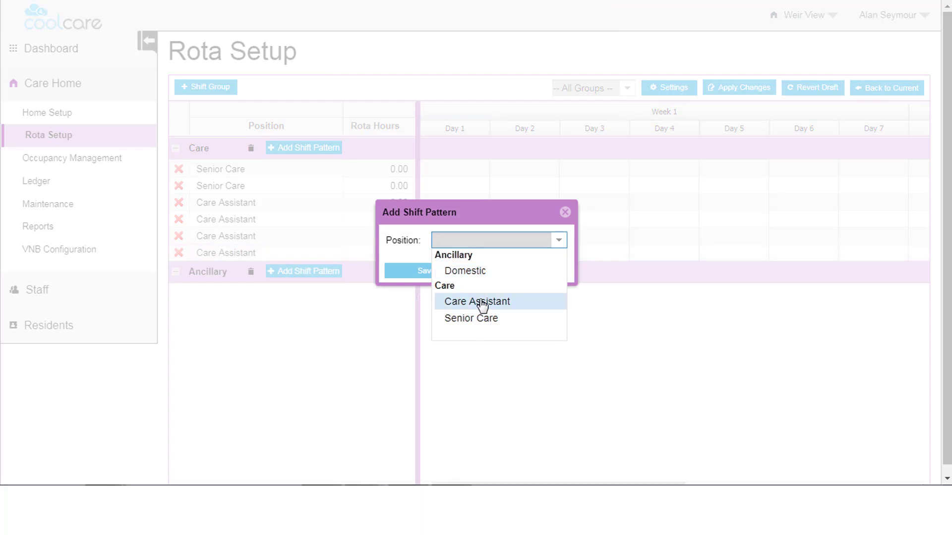
click(488, 301)
click(434, 268)
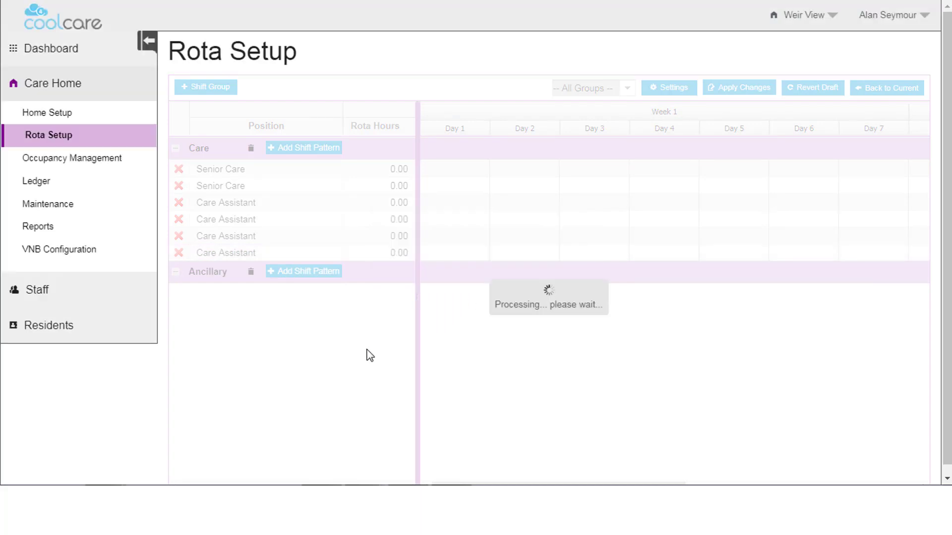
click(318, 149)
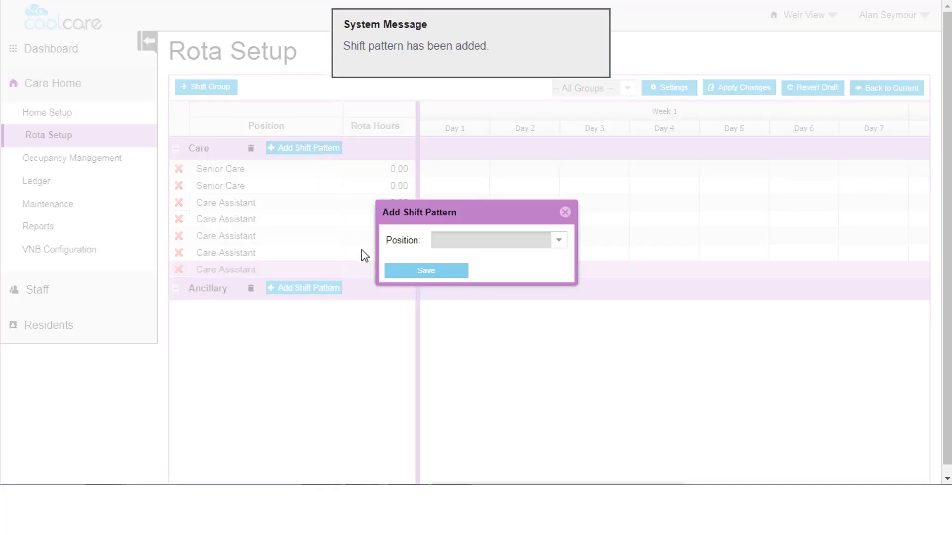
click(559, 240)
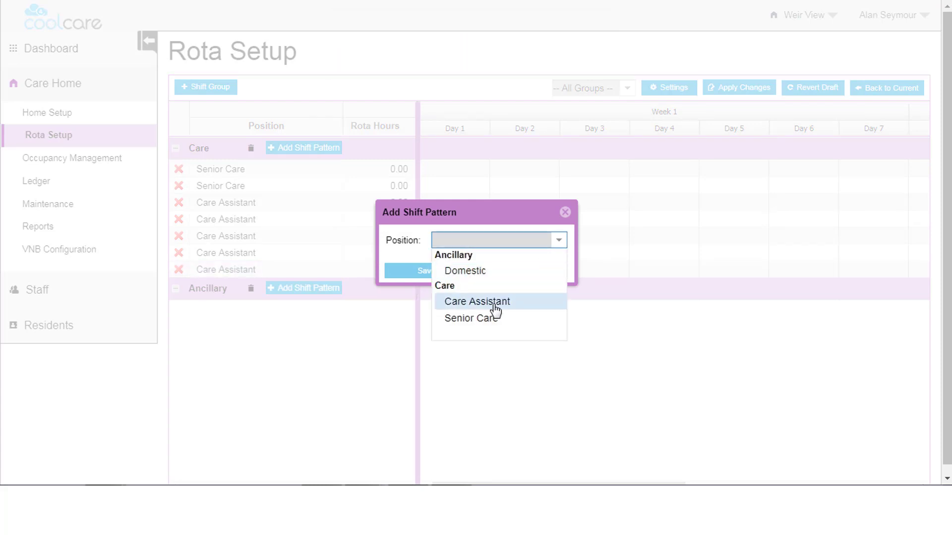
click(493, 301)
click(419, 276)
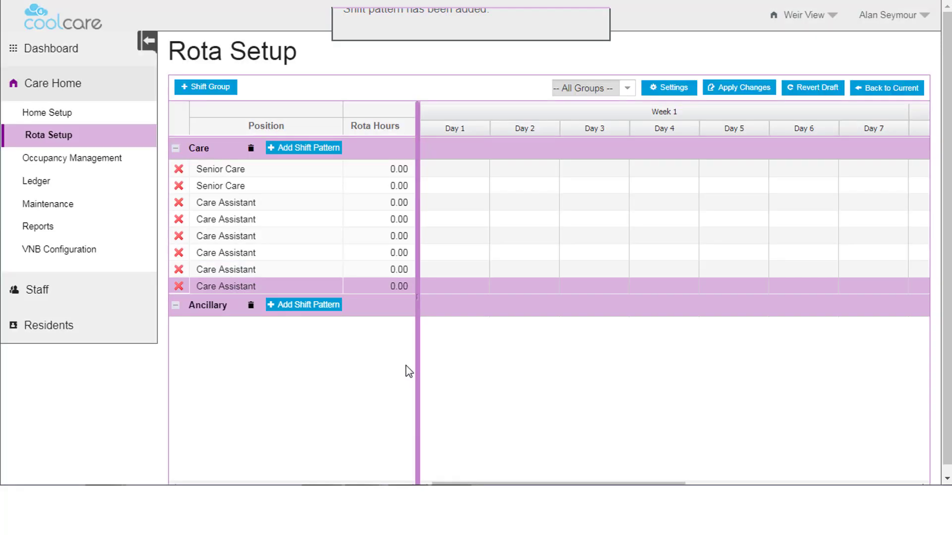
Add two shift patterns for the Domestic position to the Ancillary shift group.
click(292, 312)
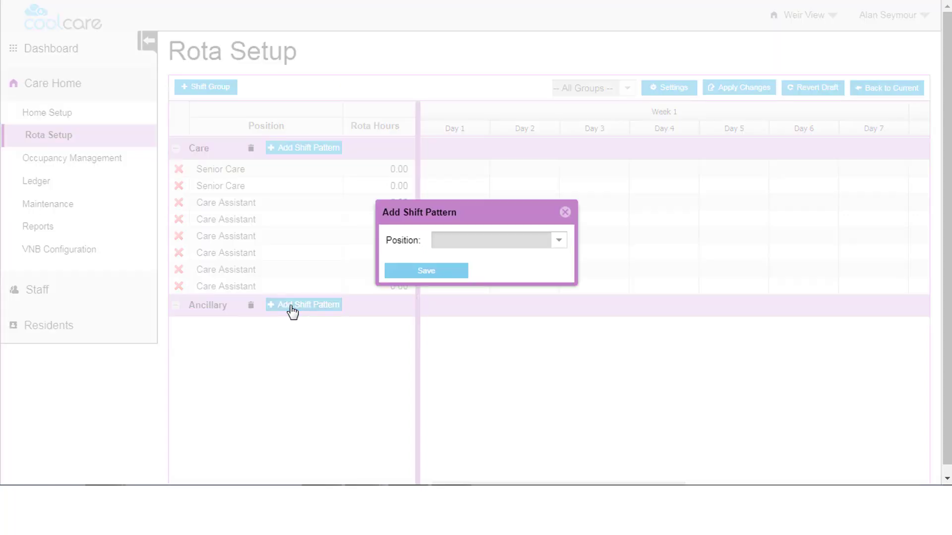
click(558, 241)
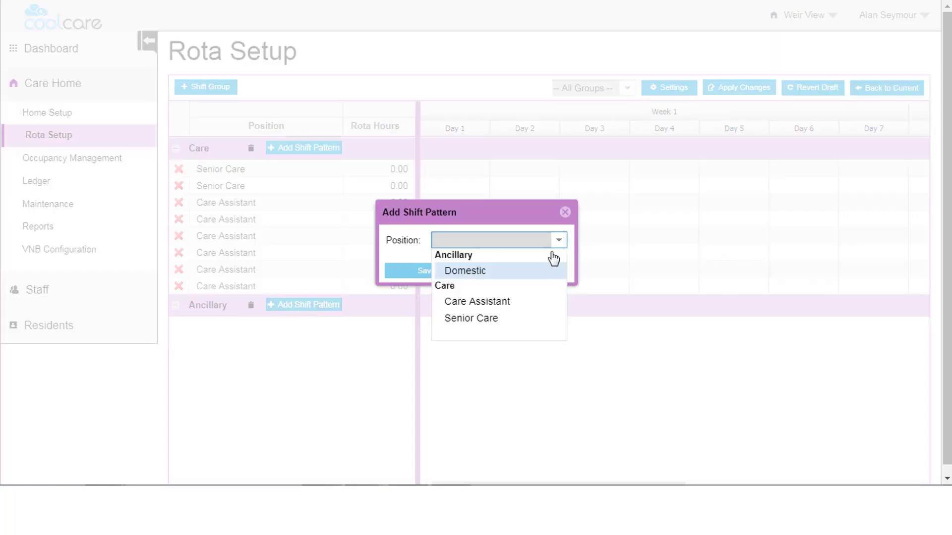
click(468, 273)
click(441, 279)
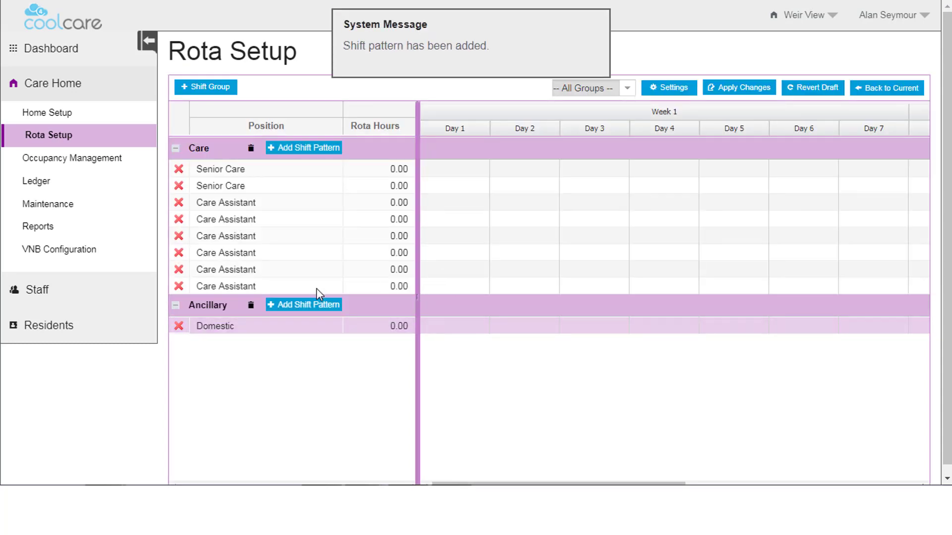
click(319, 306)
click(557, 242)
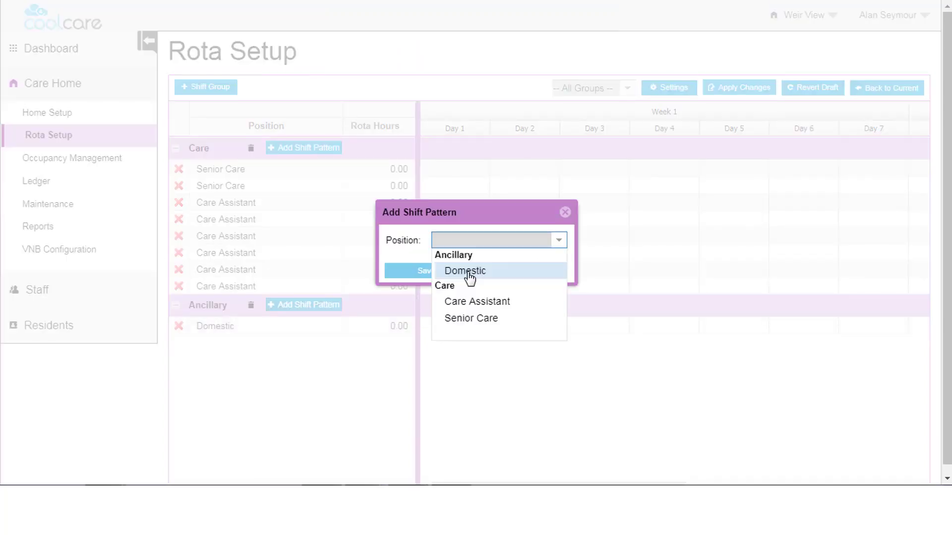
click(469, 274)
click(449, 273)
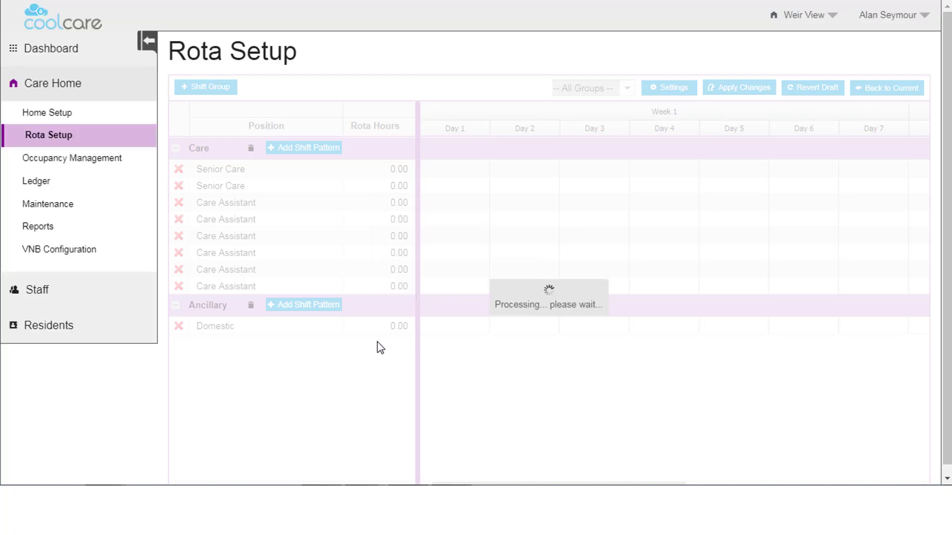
Add a third and a fourth Domestic shift pattern to the Ancillary shift group.
click(308, 306)
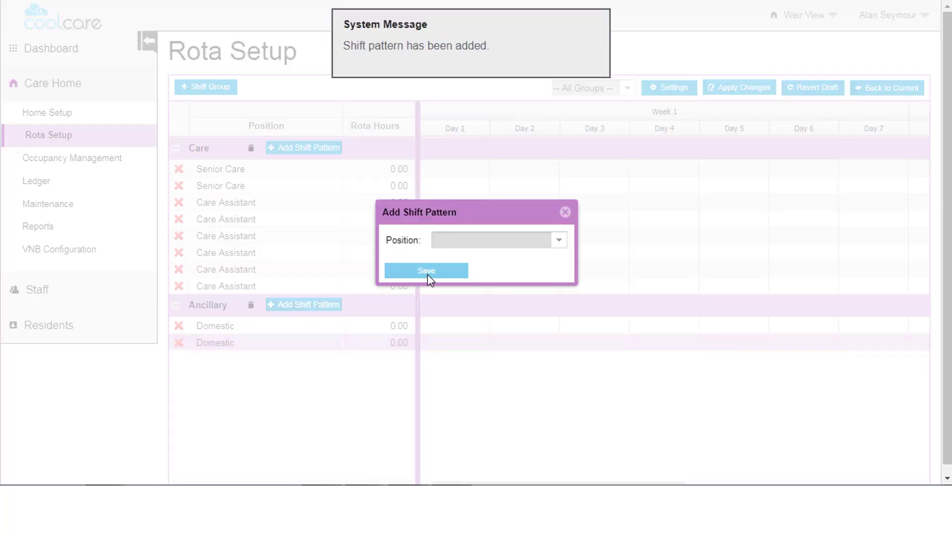
click(558, 241)
click(480, 276)
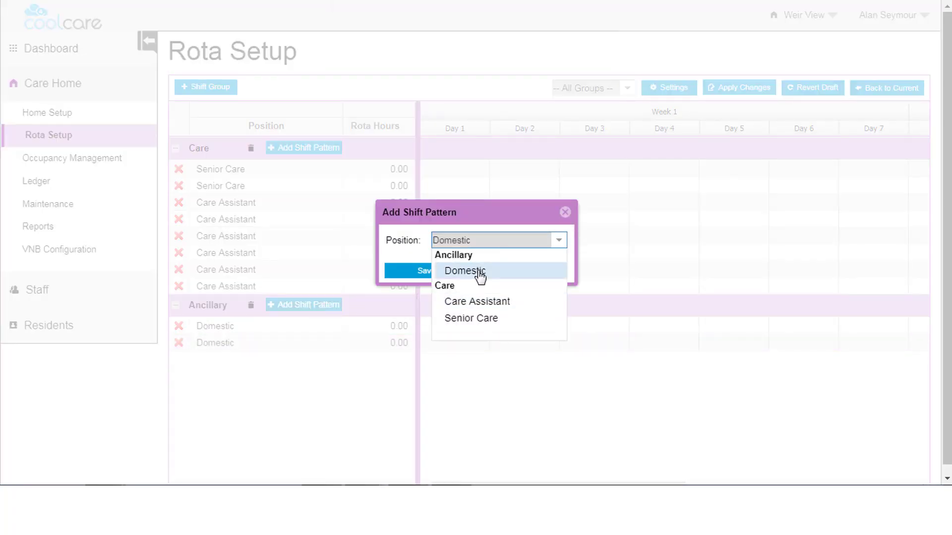
click(449, 276)
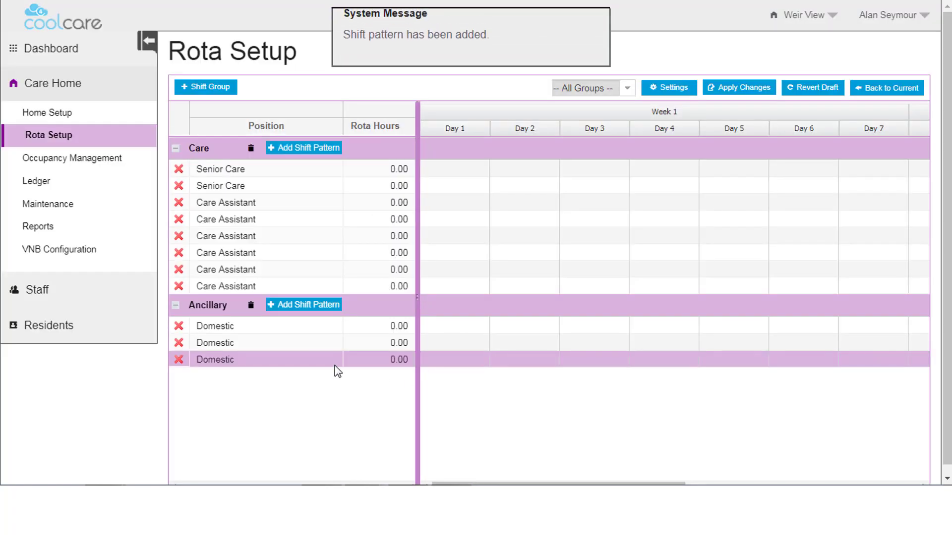
click(313, 306)
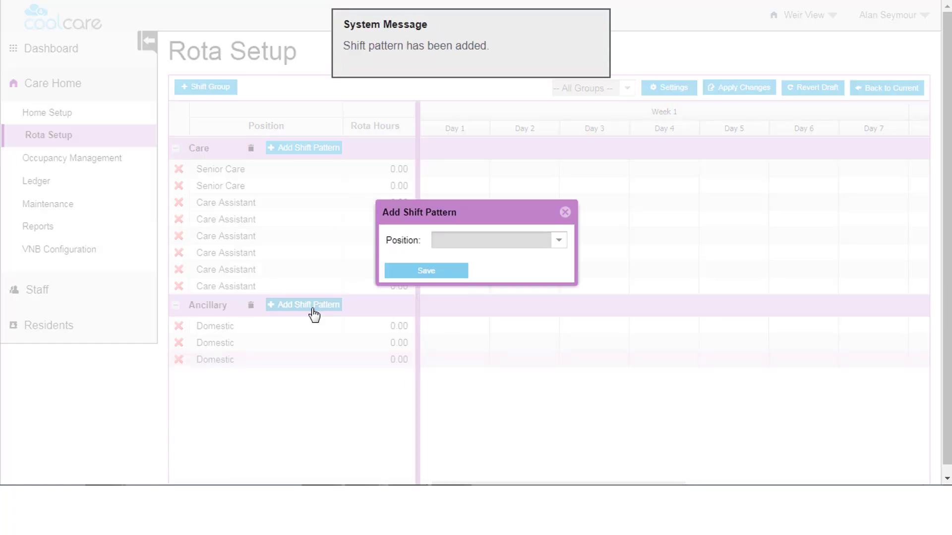
click(558, 242)
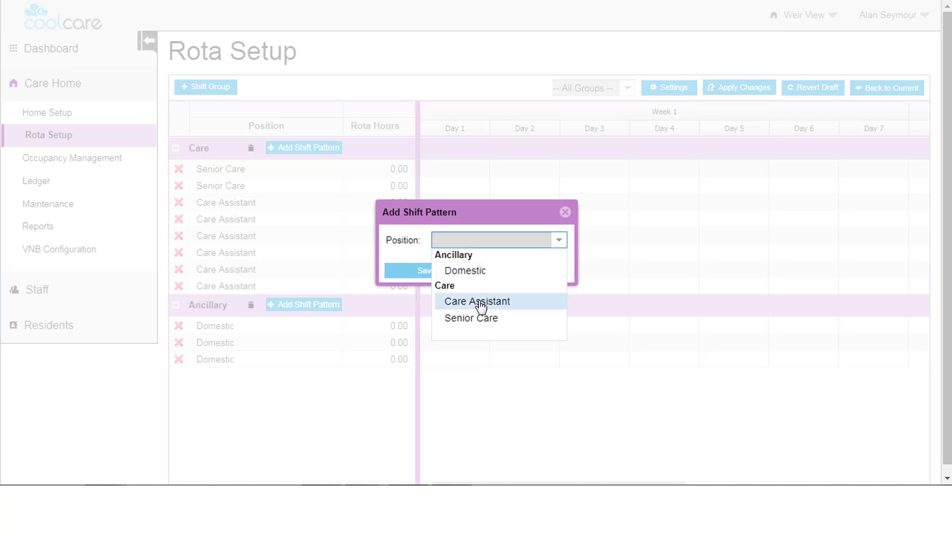
click(473, 277)
click(451, 281)
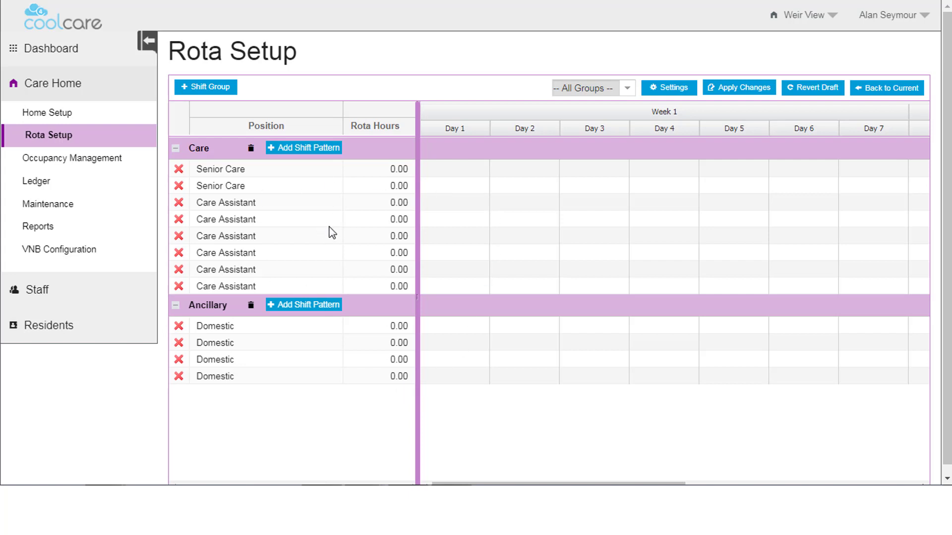
Start defining the first Senior Care row's shift pattern with 3 days of the Early 09:00 - 14:00 shift.
mouse_move(332, 233)
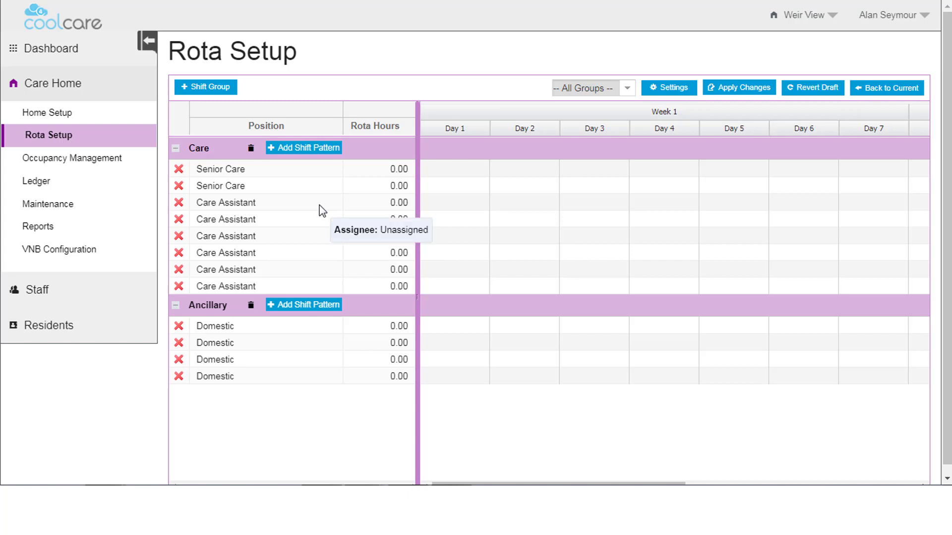
click(219, 171)
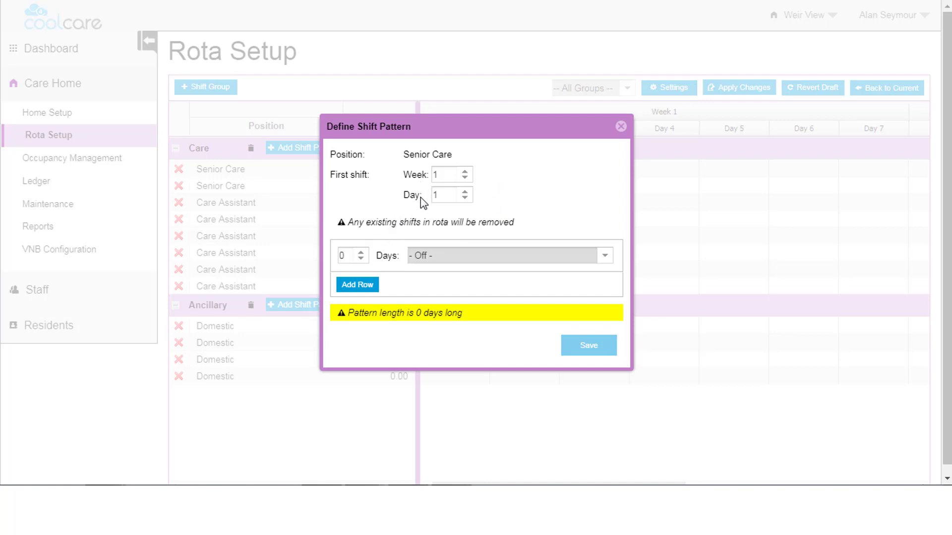
drag(354, 254, 333, 254)
text(3)
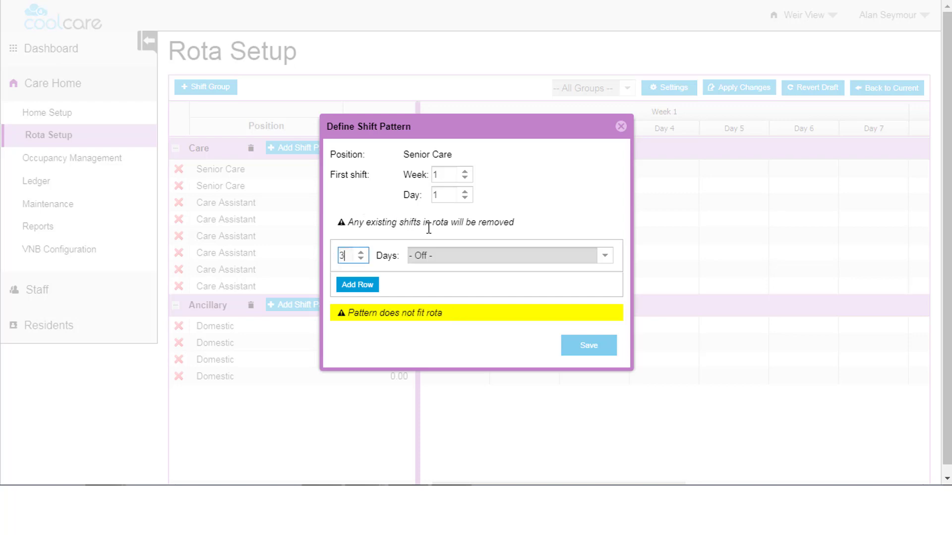
click(603, 257)
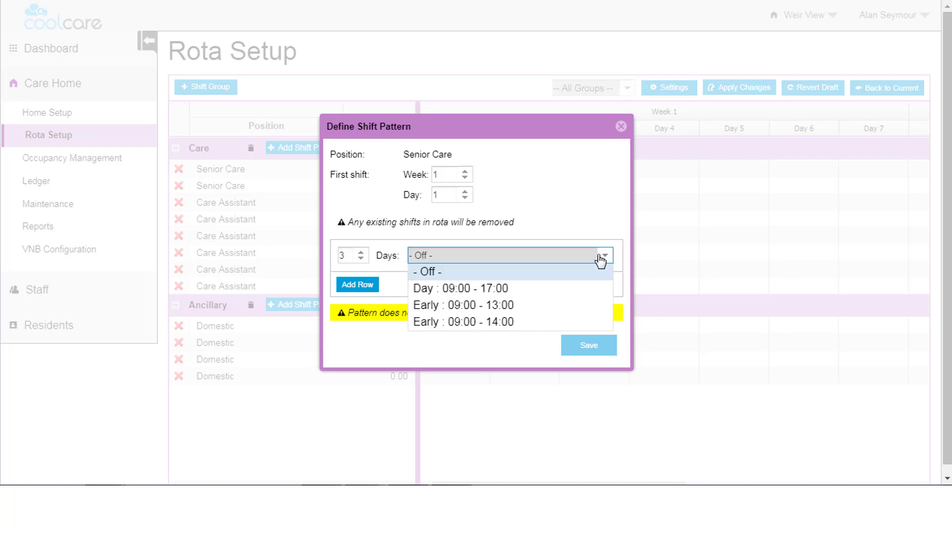
click(502, 323)
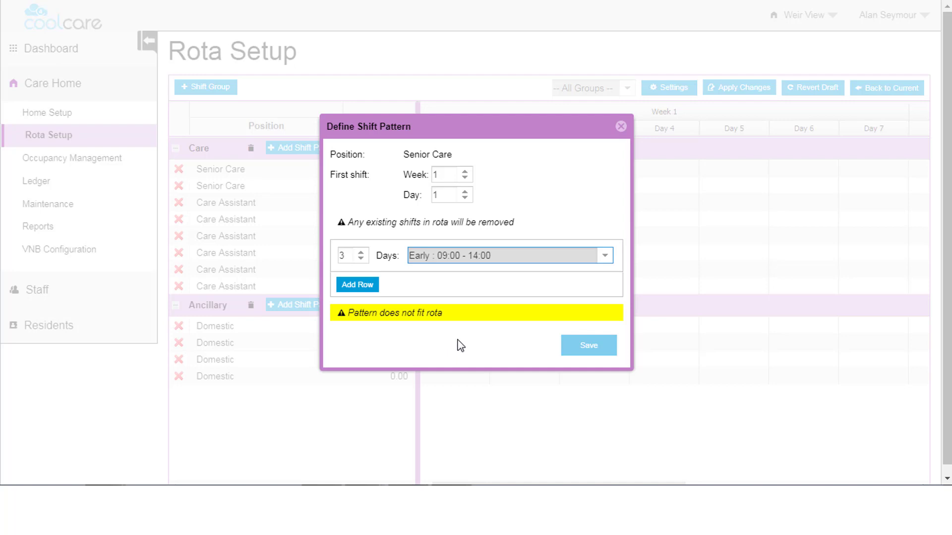
Extend the Senior Care pattern with 3 days Off followed by 1 day of the Early 09:00 - 14:00 shift.
click(357, 285)
double_click(343, 287)
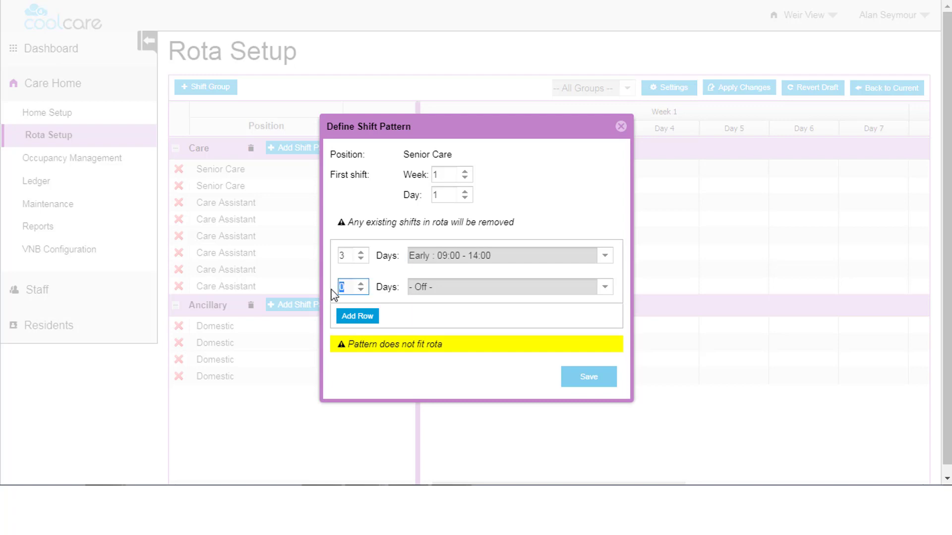
text(3)
click(366, 323)
double_click(343, 319)
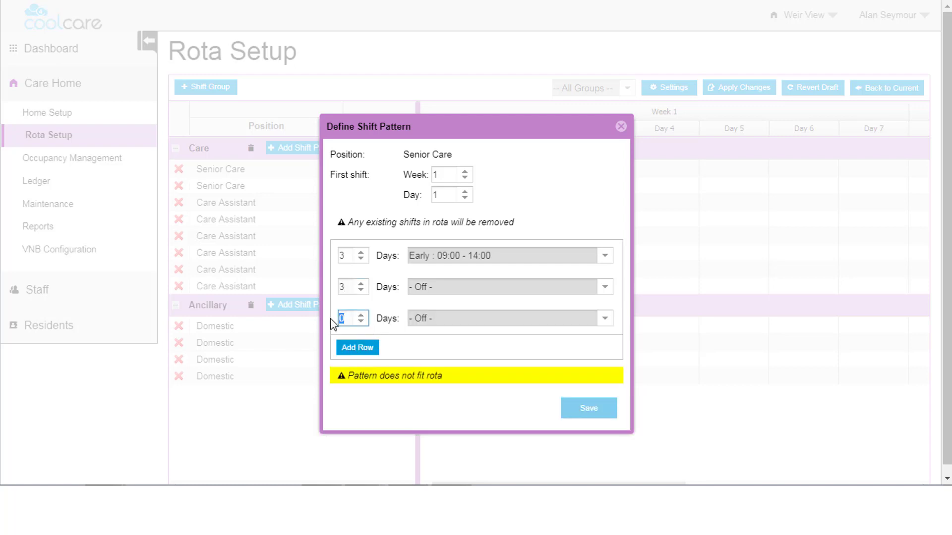
text(1)
click(461, 320)
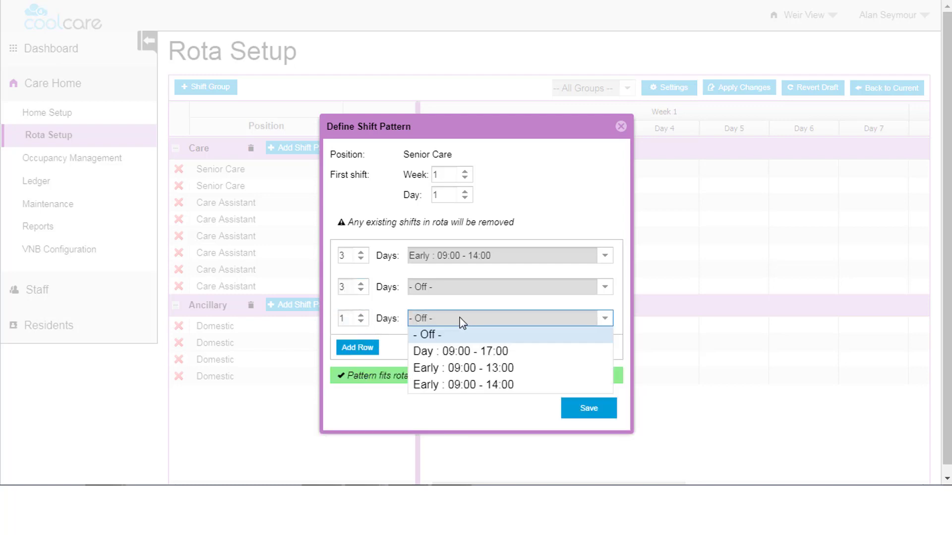
click(466, 386)
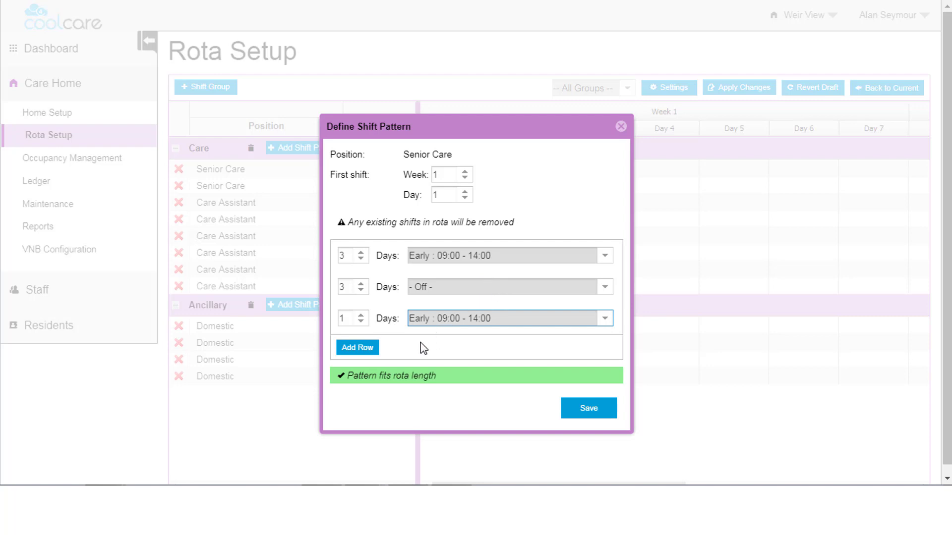
Add 5 days Off and 2 days of the Early 09:00 - 13:00 shift to the pattern, and save it.
click(366, 351)
click(366, 349)
double_click(352, 352)
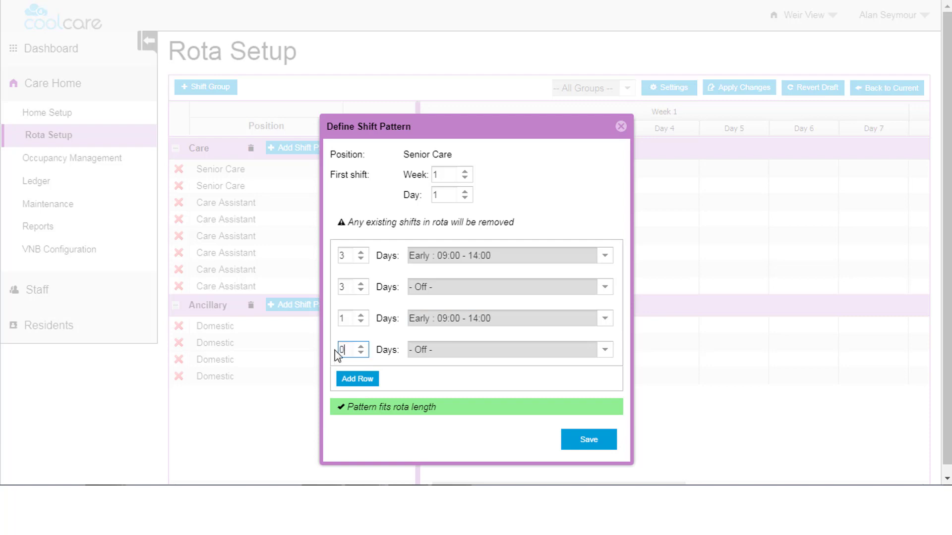
text(5)
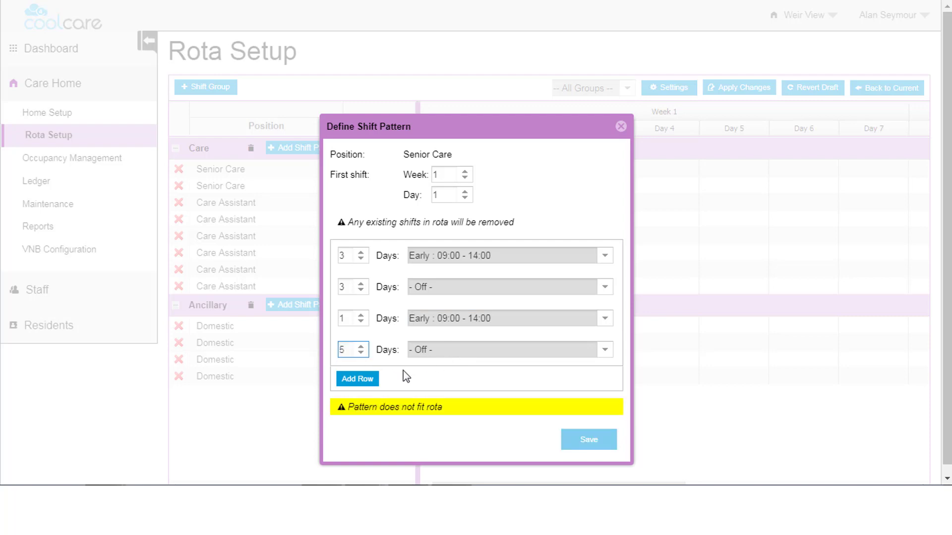
click(371, 380)
double_click(347, 381)
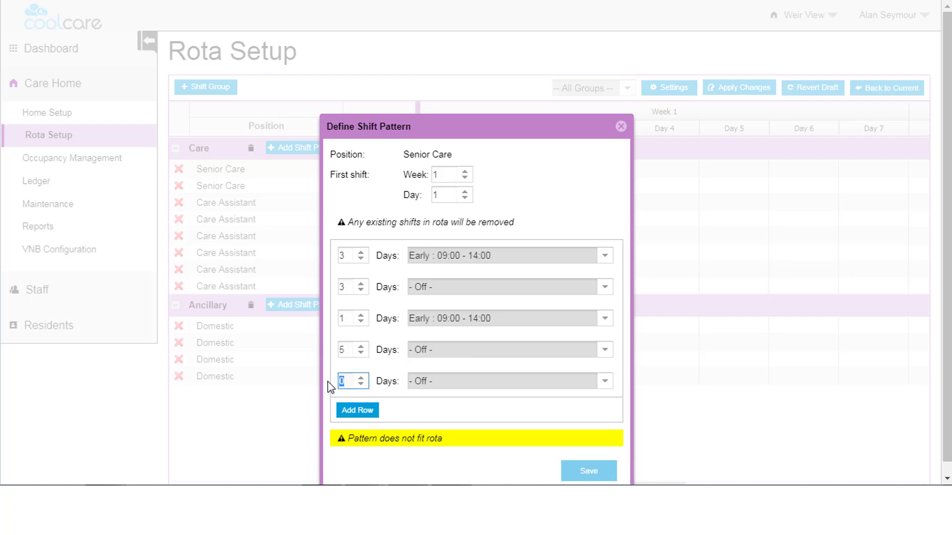
text(2)
click(520, 383)
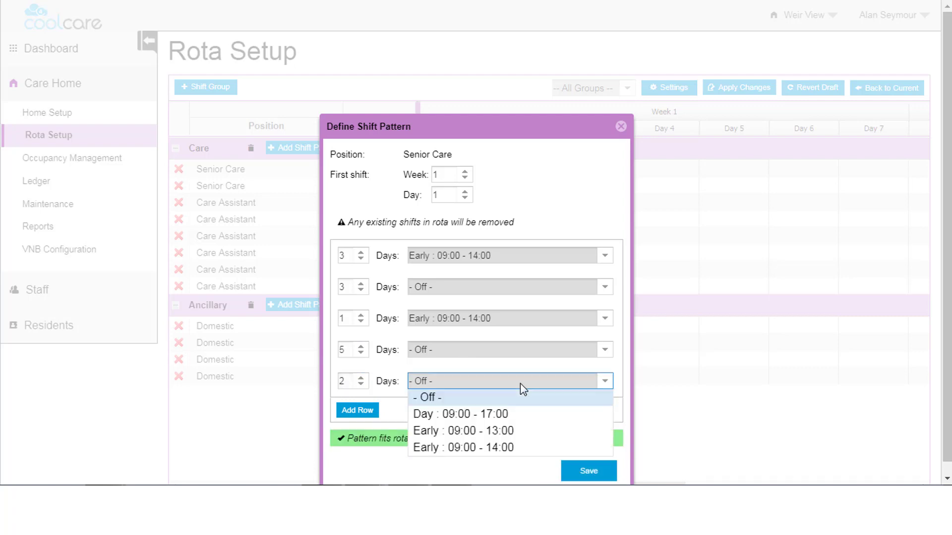
click(470, 431)
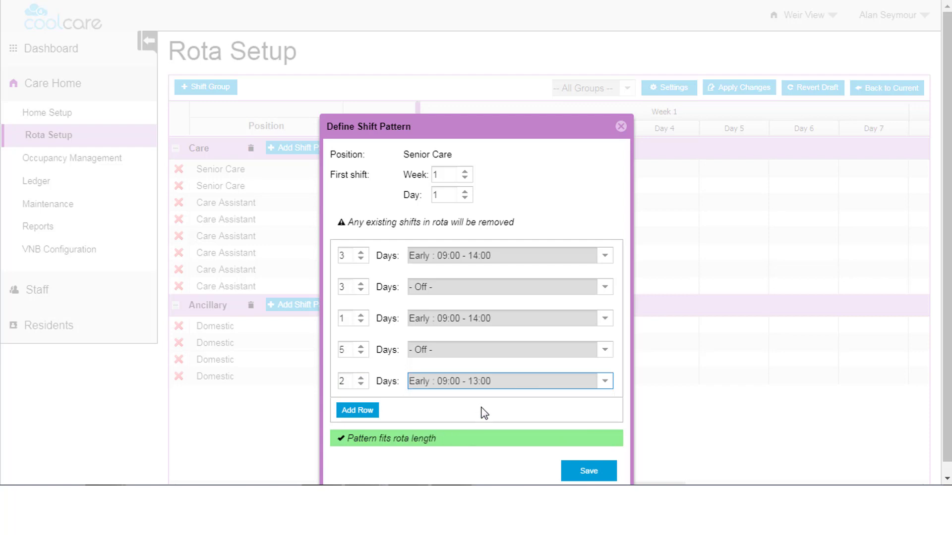
drag(947, 338, 949, 353)
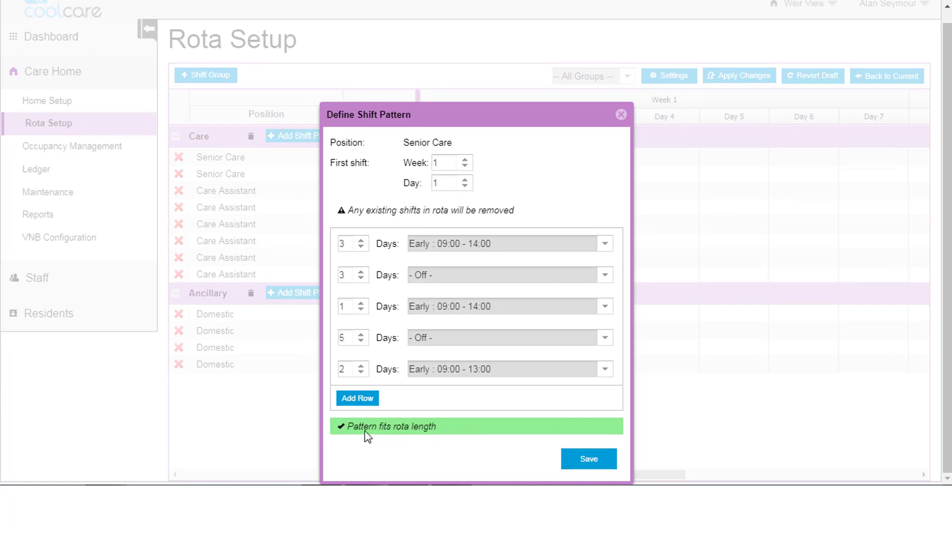
click(592, 464)
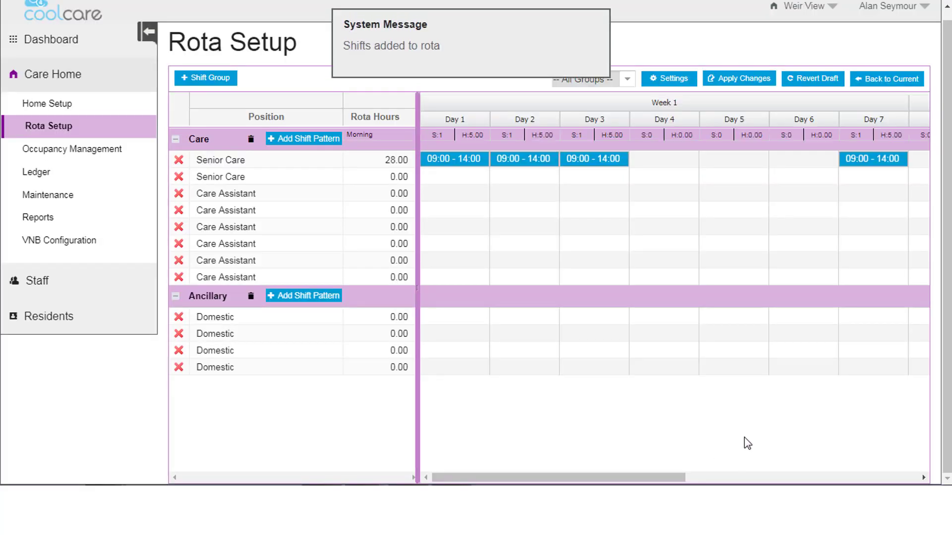
Start defining the second Senior Care row's shift pattern with 3 days Off and 2 days of the Early 09:00 - 13:00 shift.
mouse_move(559, 477)
mouse_down()
mouse_move(788, 478)
mouse_move(559, 477)
mouse_up()
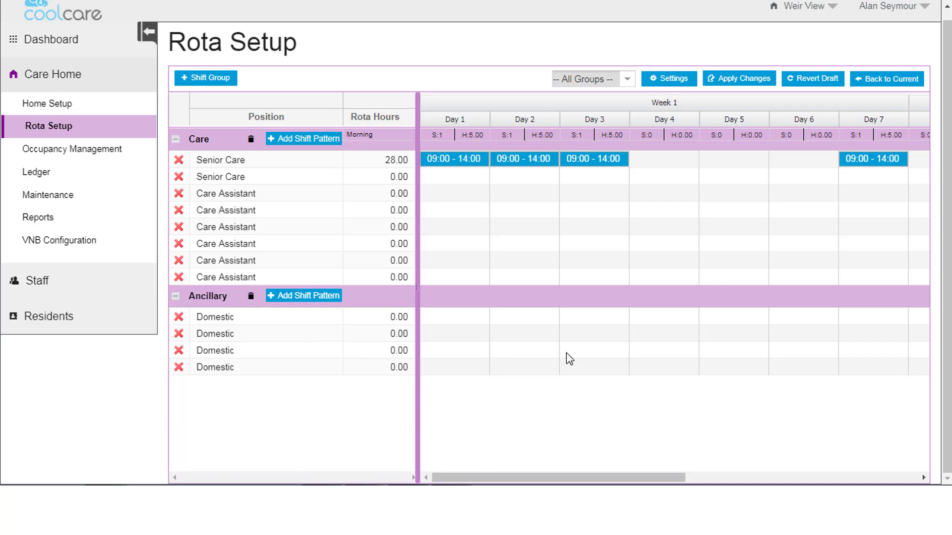
click(214, 179)
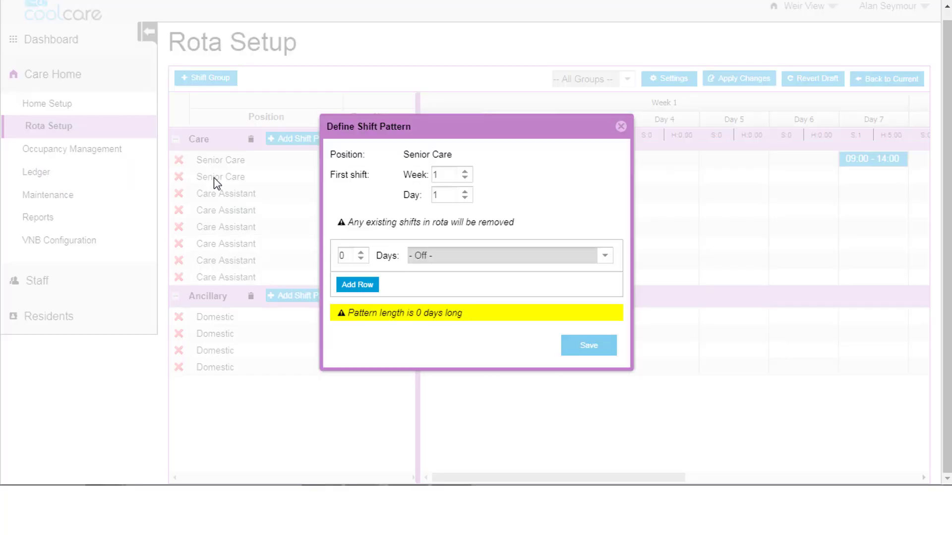
double_click(346, 255)
text(3)
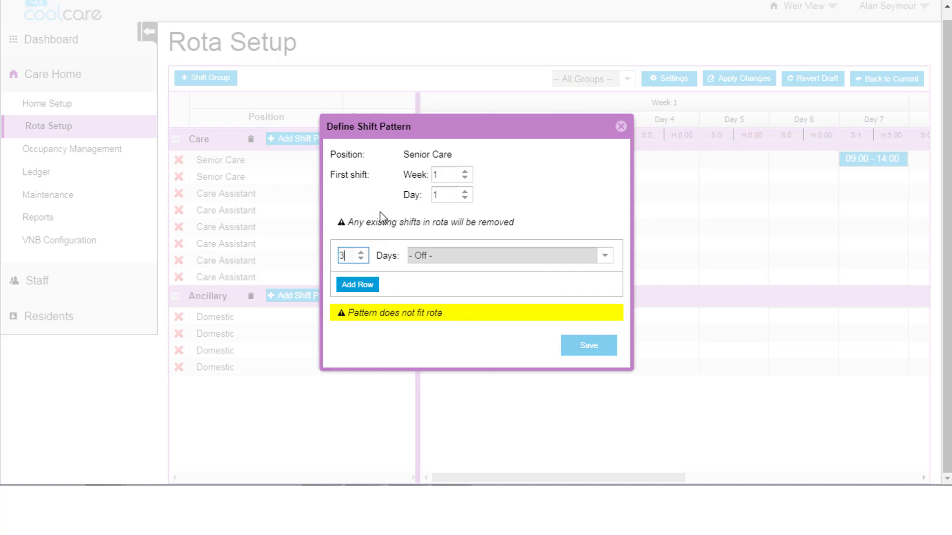
click(357, 285)
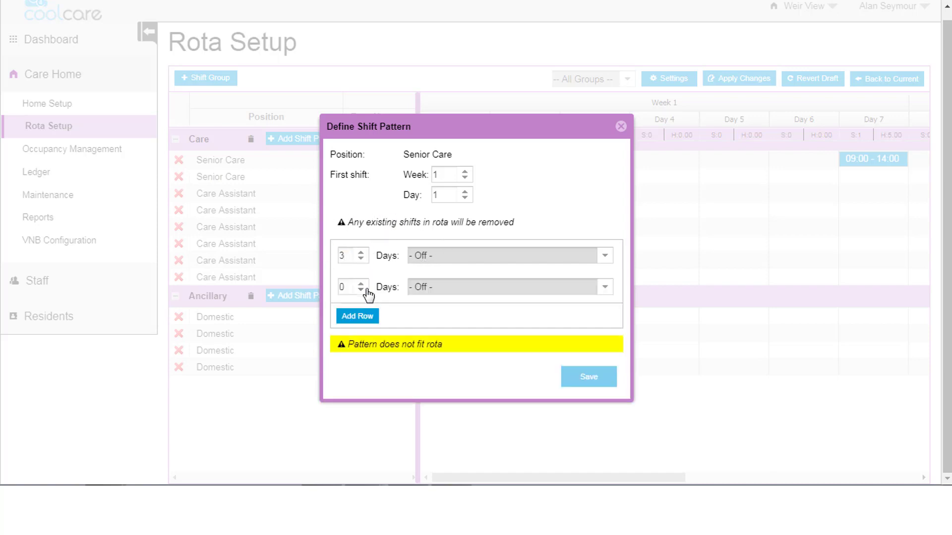
double_click(347, 286)
text(2)
click(438, 288)
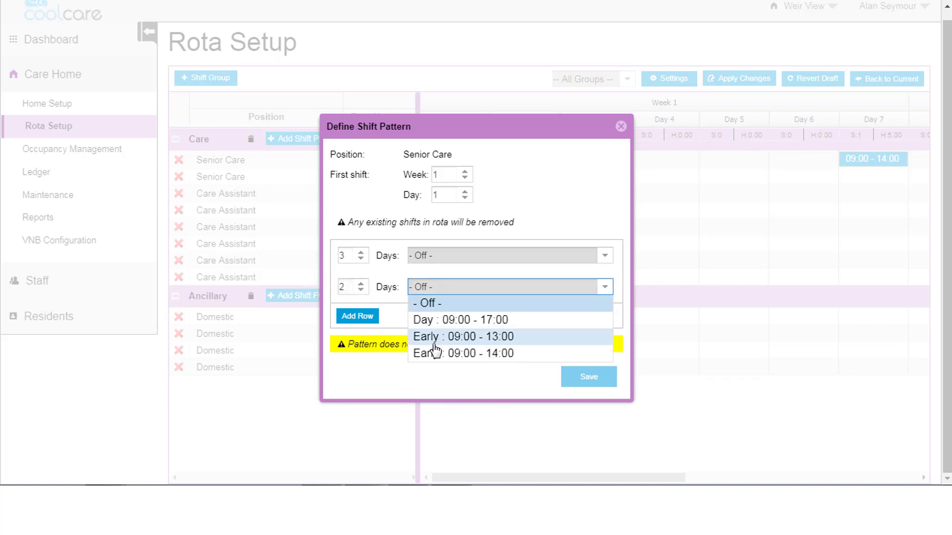
click(450, 340)
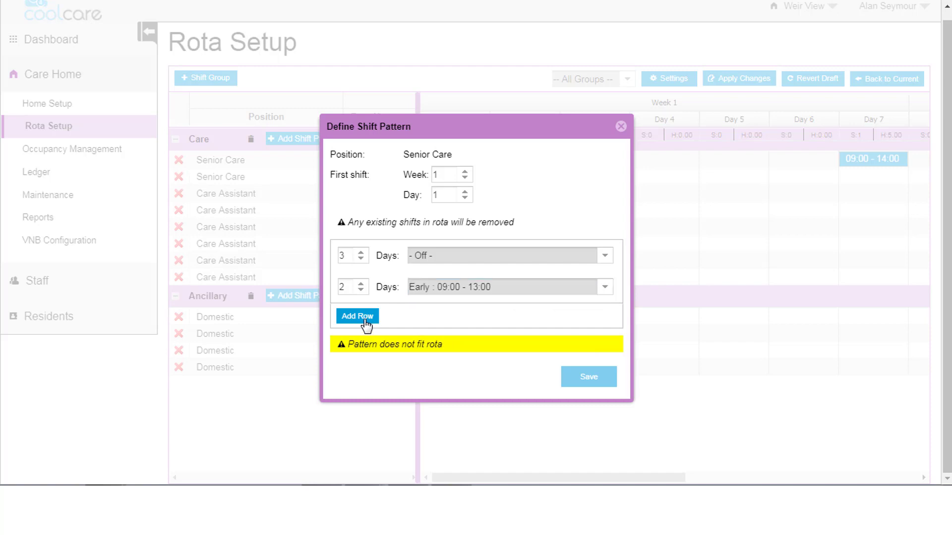
Extend the second Senior Care pattern with 2 days Off followed by 2 days of the Day 09:00 - 17:00 shift.
click(358, 319)
double_click(347, 322)
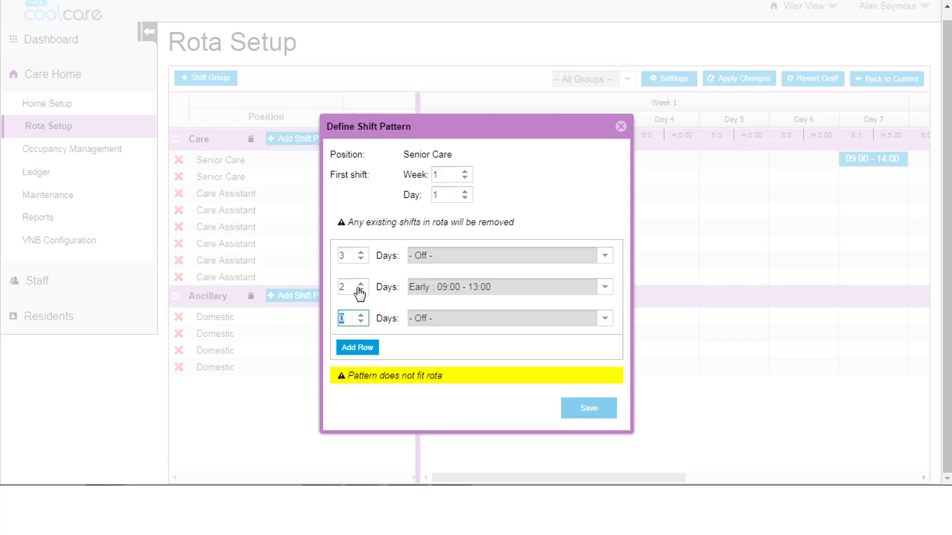
text(2)
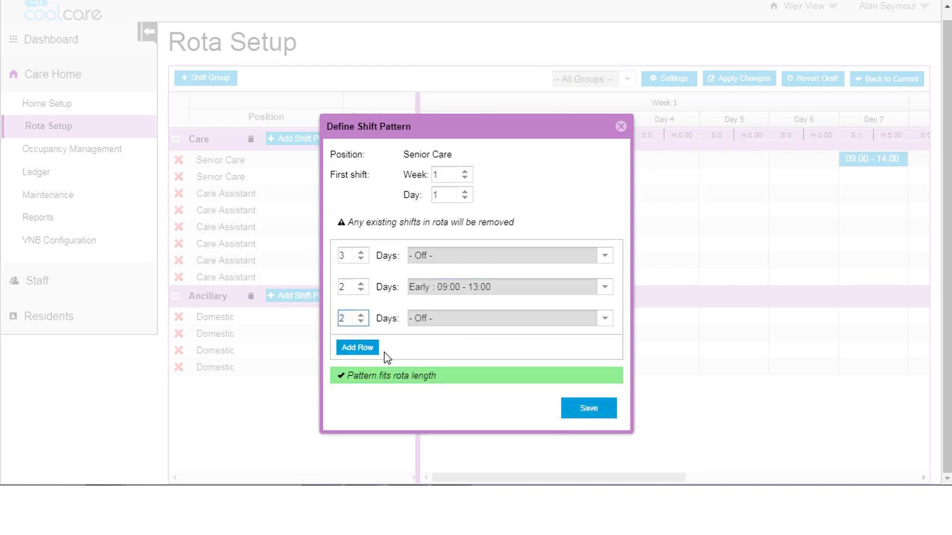
click(371, 349)
double_click(347, 351)
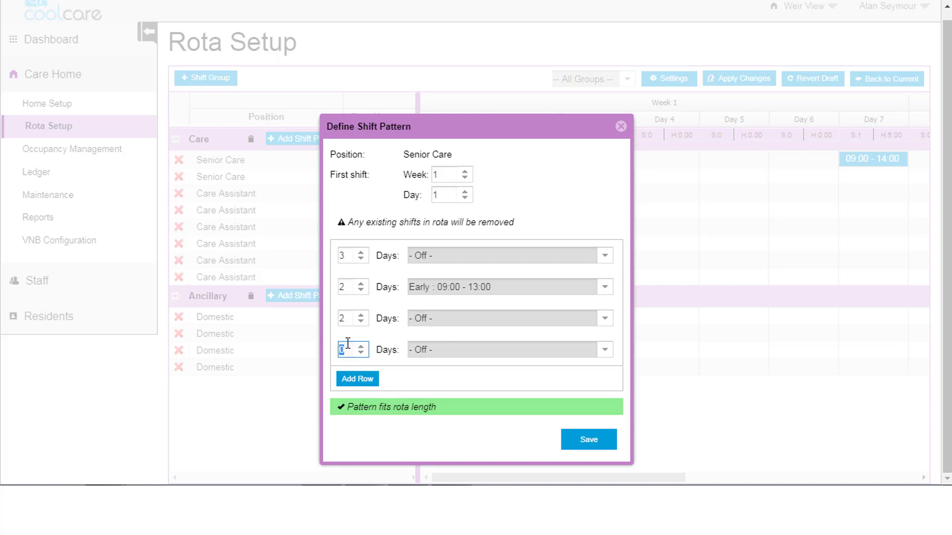
text(2)
click(463, 351)
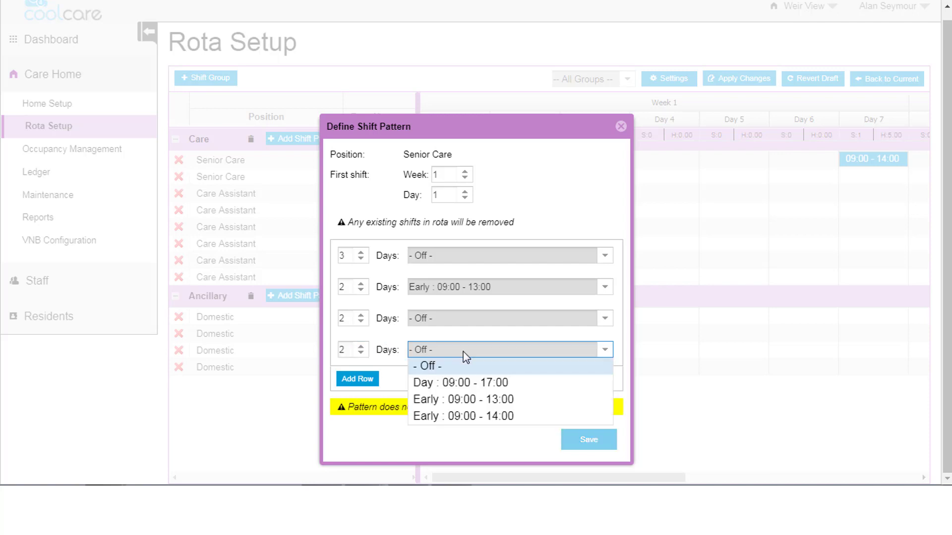
click(456, 383)
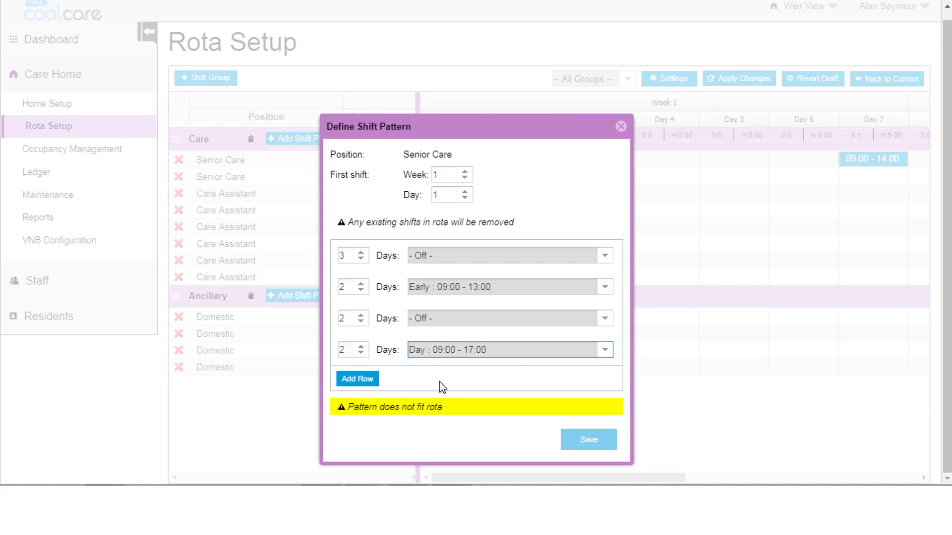
Add 2 days Off and 3 days of the Early 09:00 - 13:00 shift to the second Senior Care pattern, and save it.
click(375, 382)
click(345, 381)
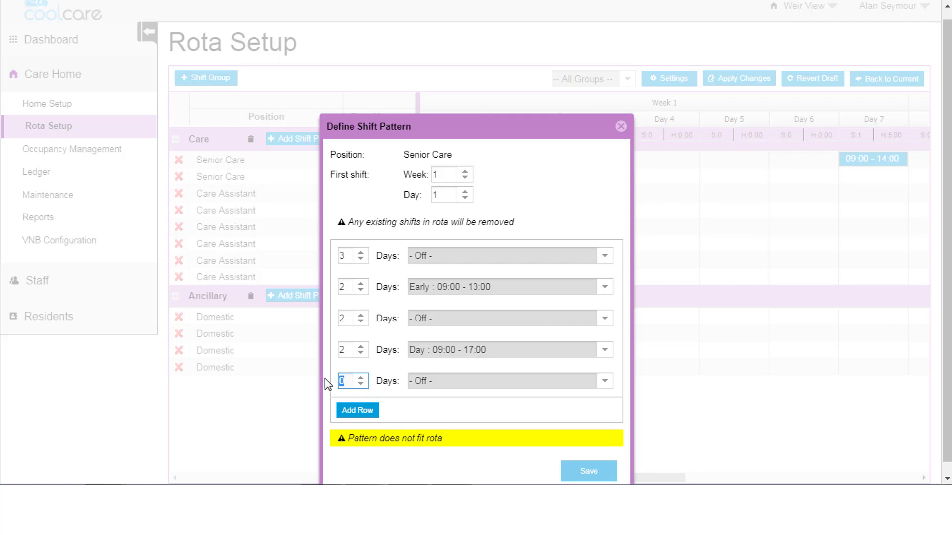
text(2)
click(366, 411)
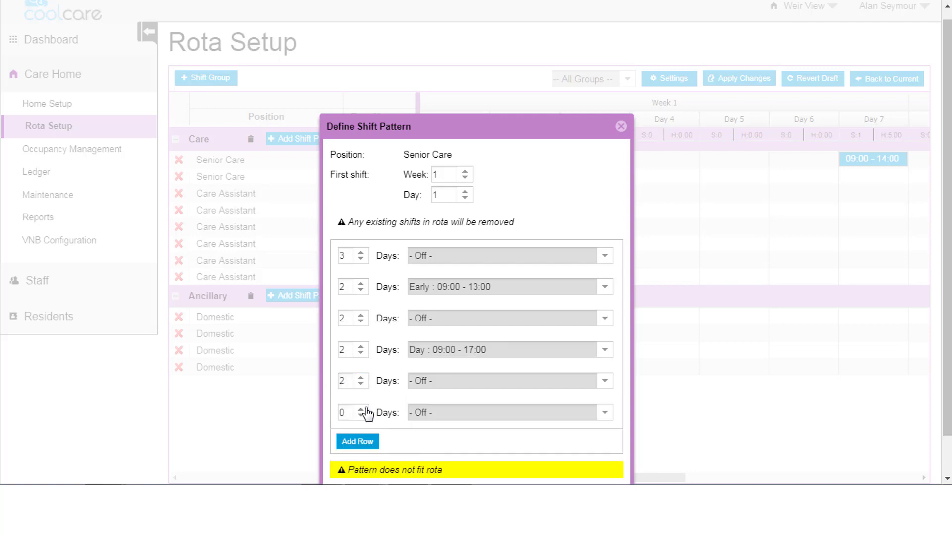
click(348, 413)
text(3)
click(459, 411)
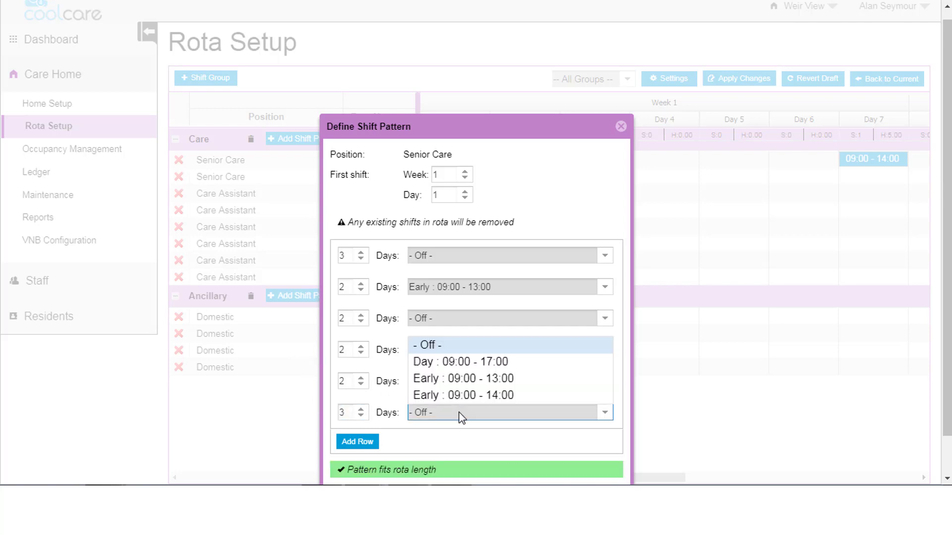
click(456, 376)
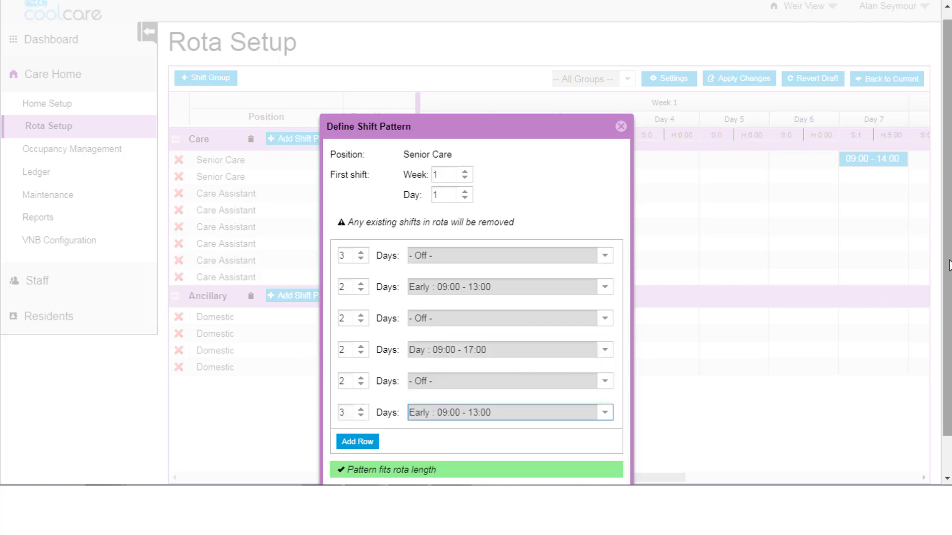
scroll(948, 263, down, 2)
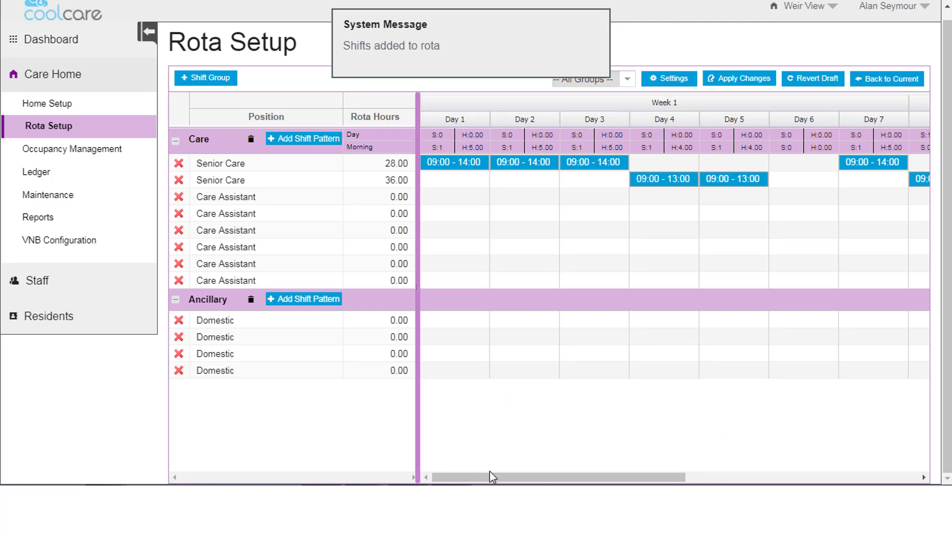
mouse_move(491, 478)
mouse_down()
mouse_move(694, 478)
mouse_move(490, 478)
mouse_up()
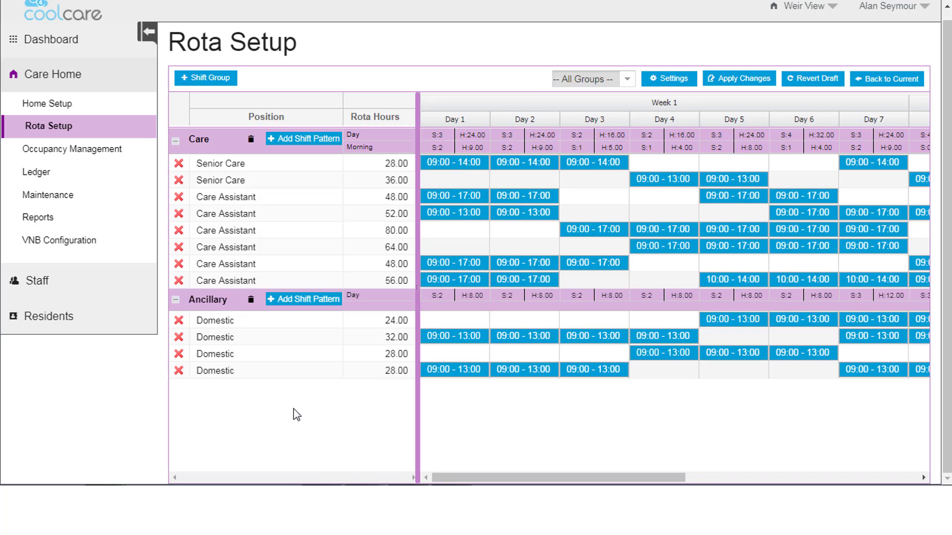
Check the first Senior Care row's shift pattern form and the rota's length and start date settings without changing them.
click(214, 166)
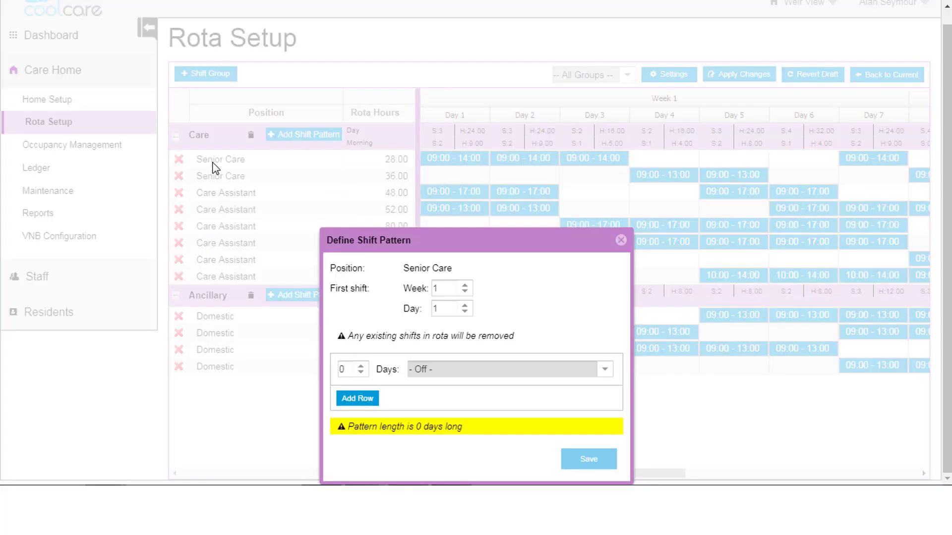
drag(521, 240, 525, 113)
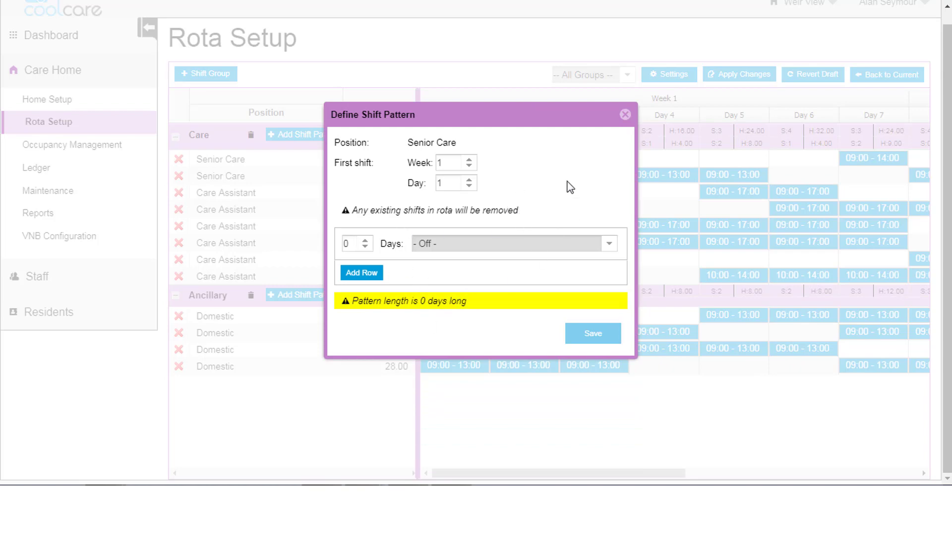
click(624, 115)
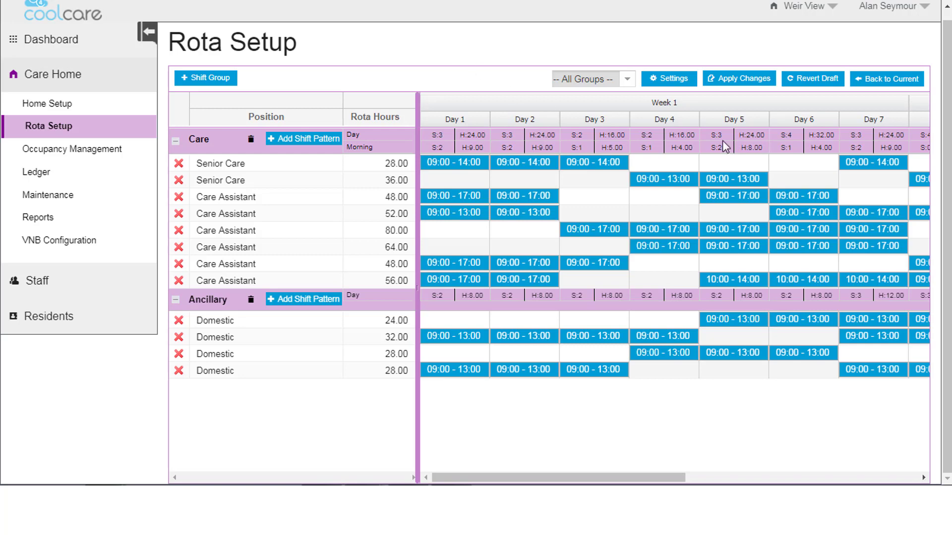
click(678, 87)
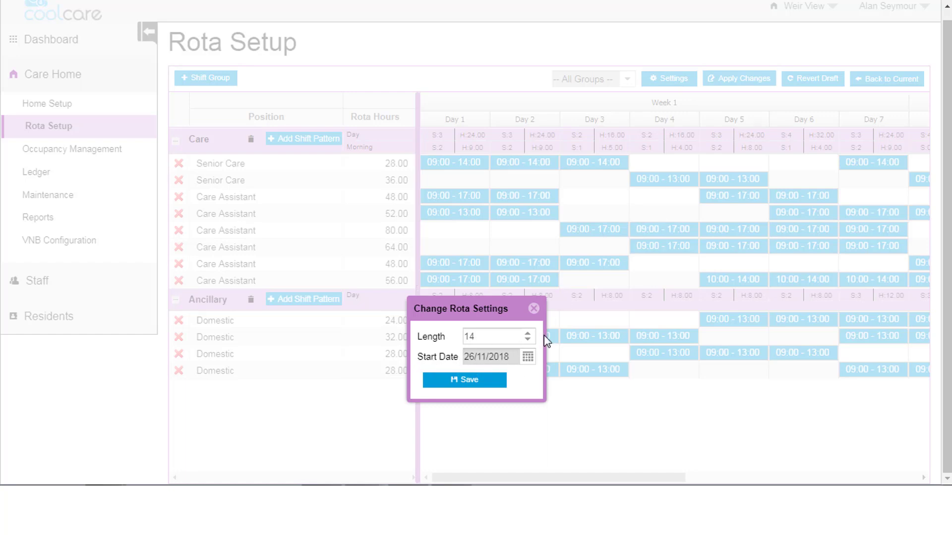
click(534, 309)
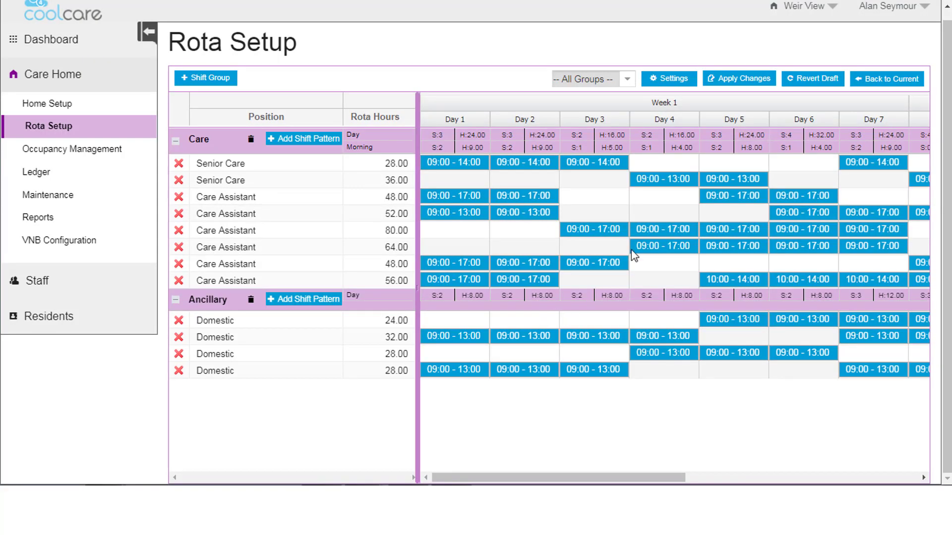
Apply the draft rota with 26/11/2018 as the date of first shift, and confirm making the disruptive change.
click(744, 80)
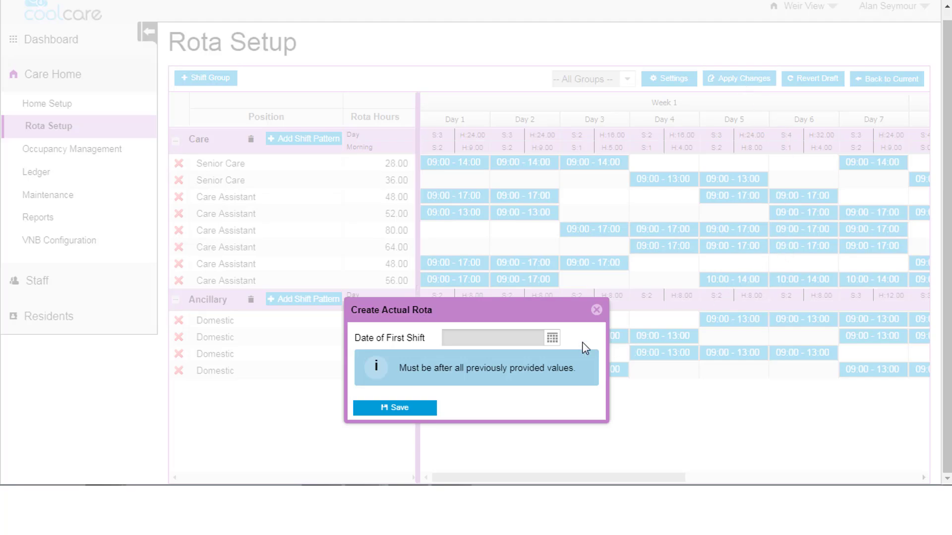
click(552, 340)
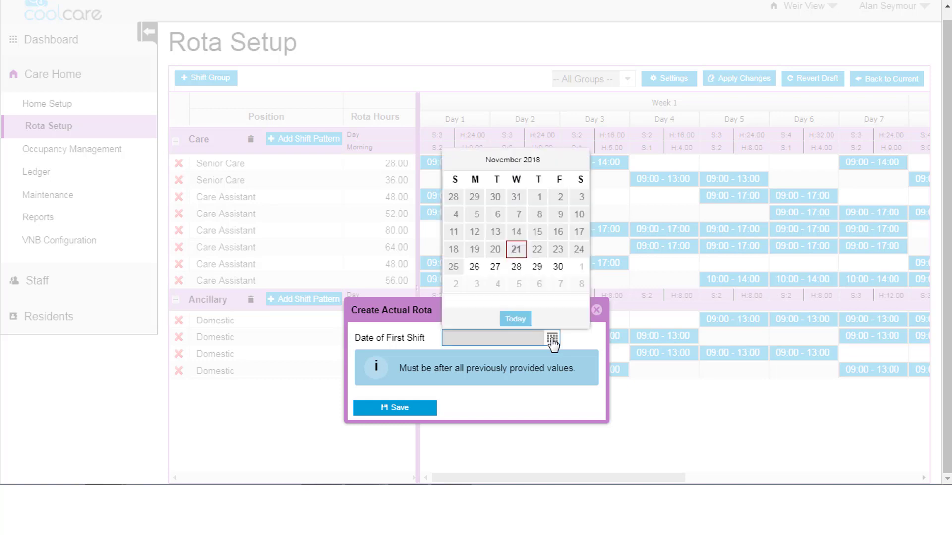
click(475, 267)
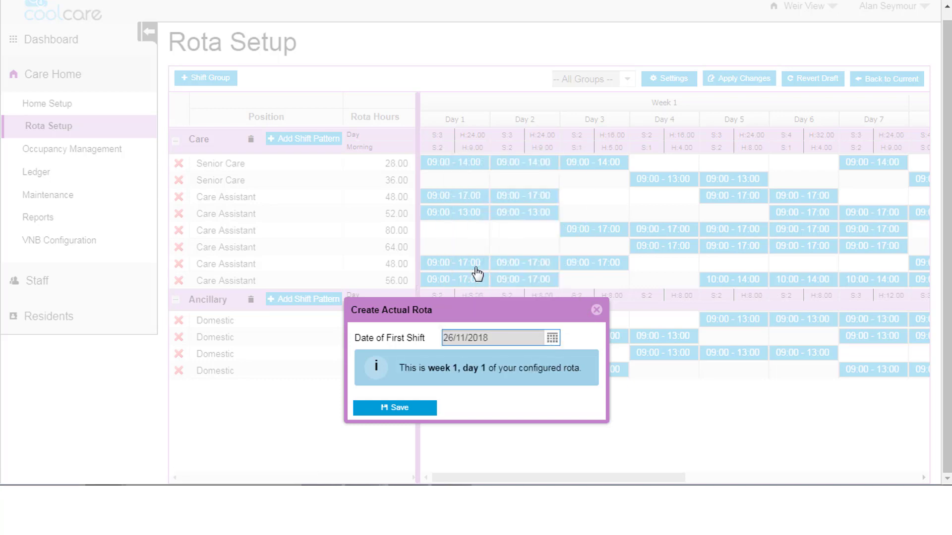
click(395, 416)
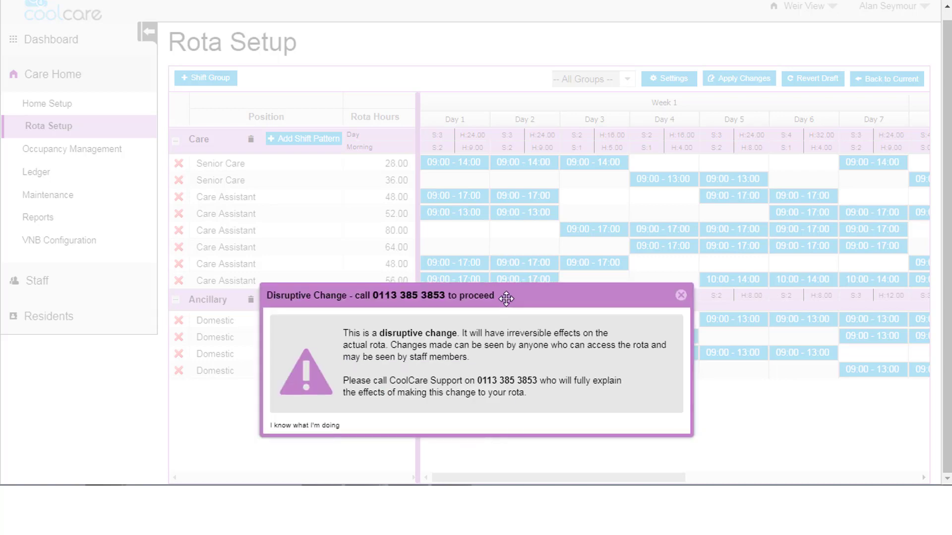
drag(507, 298, 487, 95)
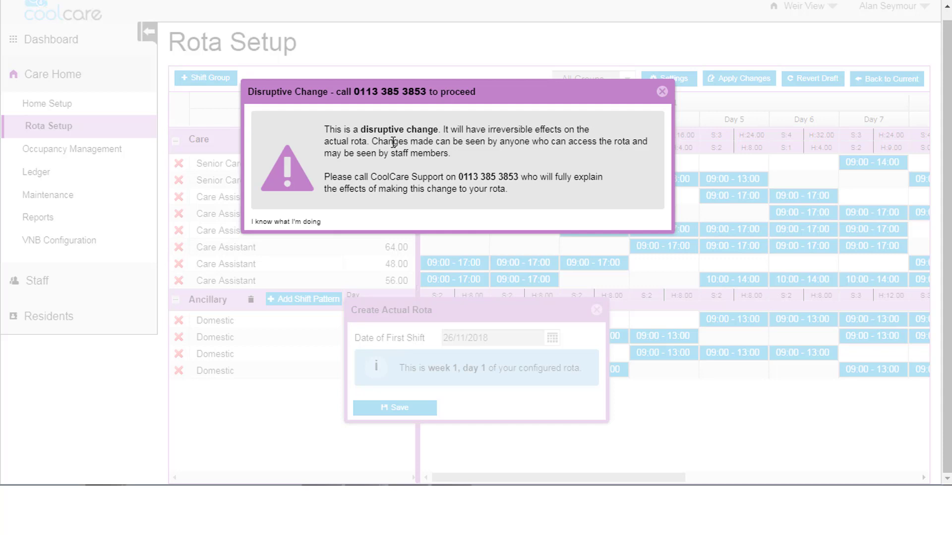
click(283, 222)
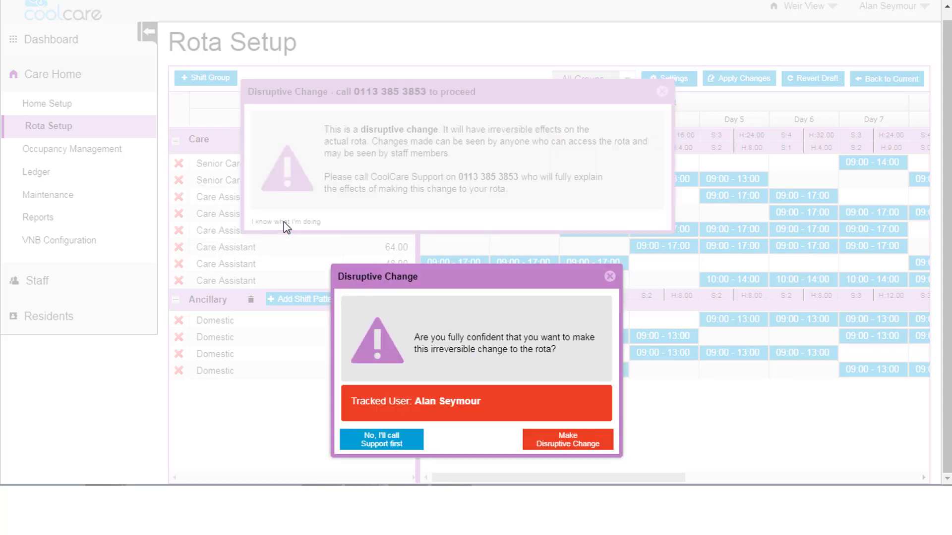
click(559, 449)
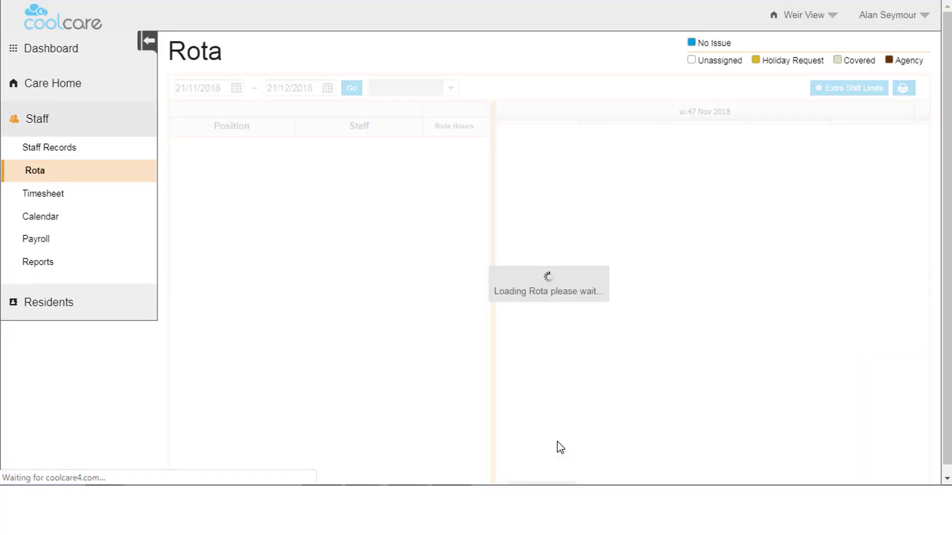